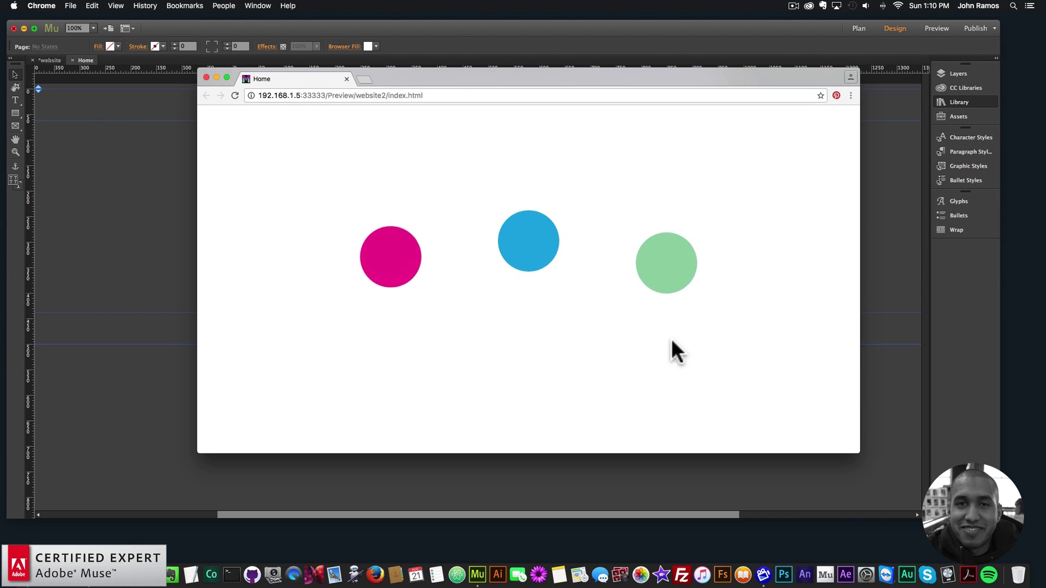
# Create a new Fluid Width site at 960 and open its blank Home page
pyautogui.click(575, 31)
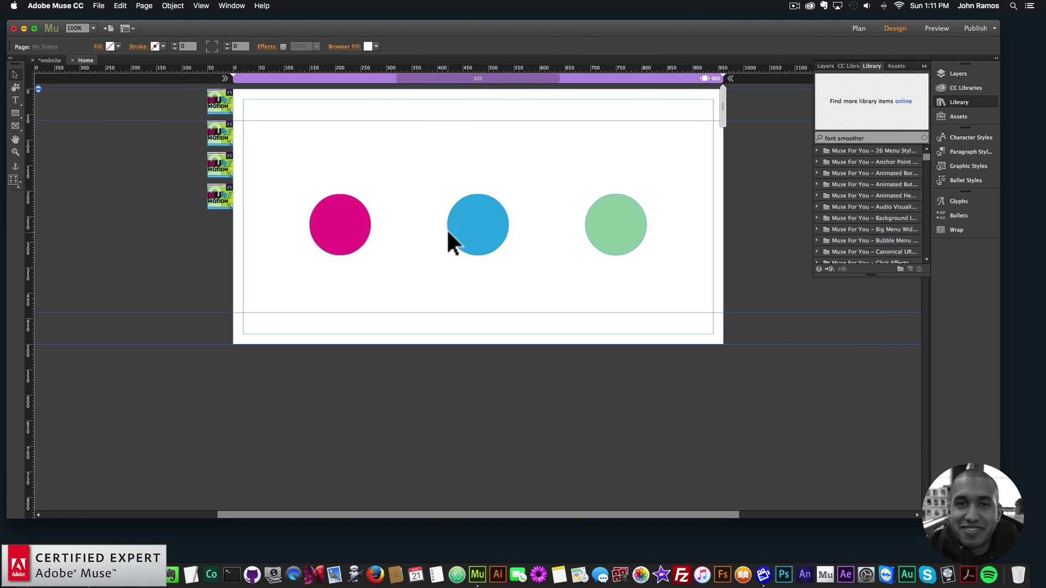
pyautogui.click(211, 109)
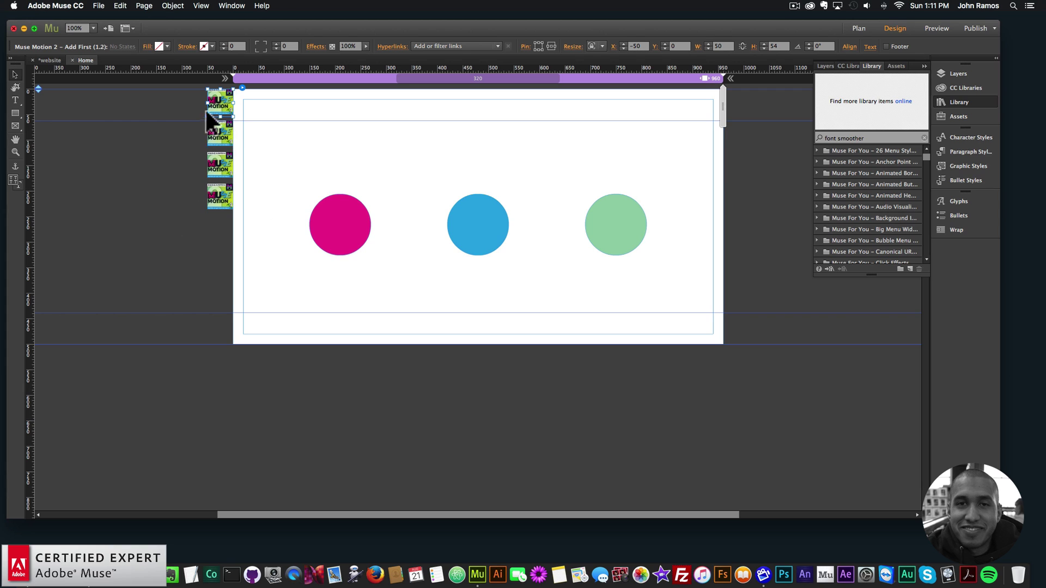
pyautogui.click(135, 178)
pyautogui.click(99, 5)
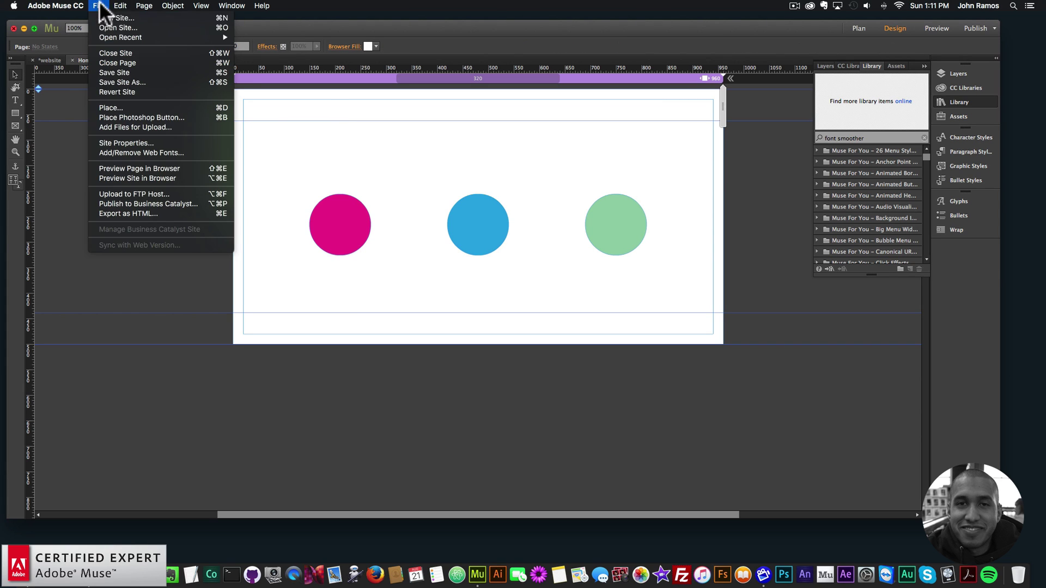
pyautogui.click(100, 15)
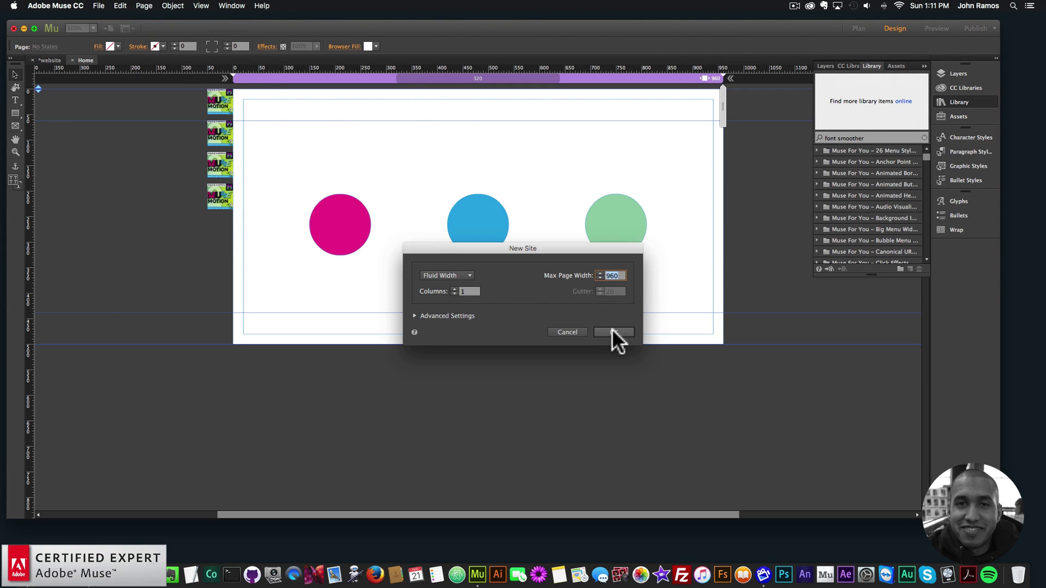
pyautogui.click(612, 329)
pyautogui.doubleClick(354, 138)
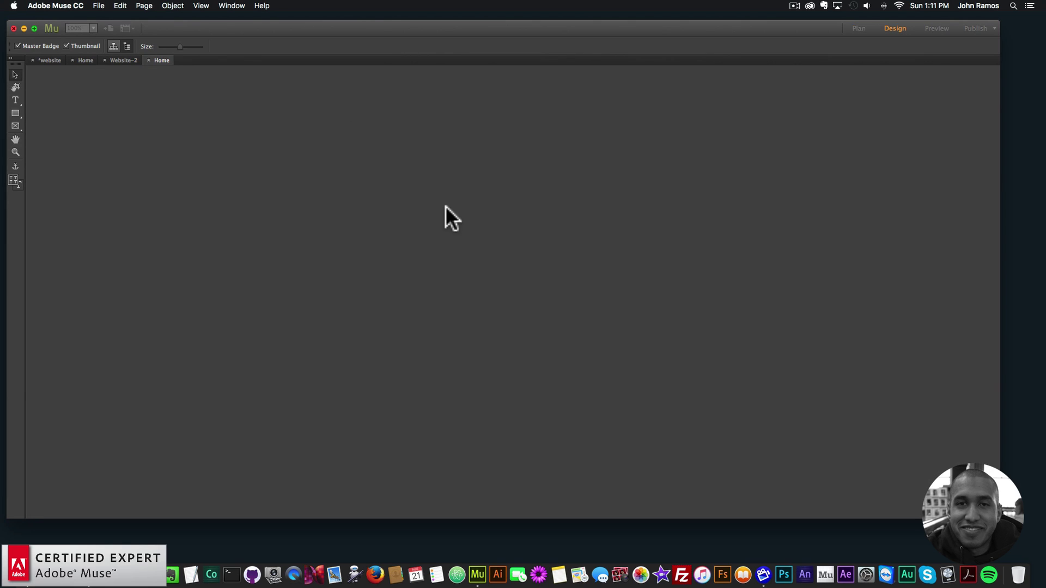
# Draw a perfect circle near the page's upper left and fill it with the saved library blue
pyautogui.click(14, 114)
pyautogui.press('shift')
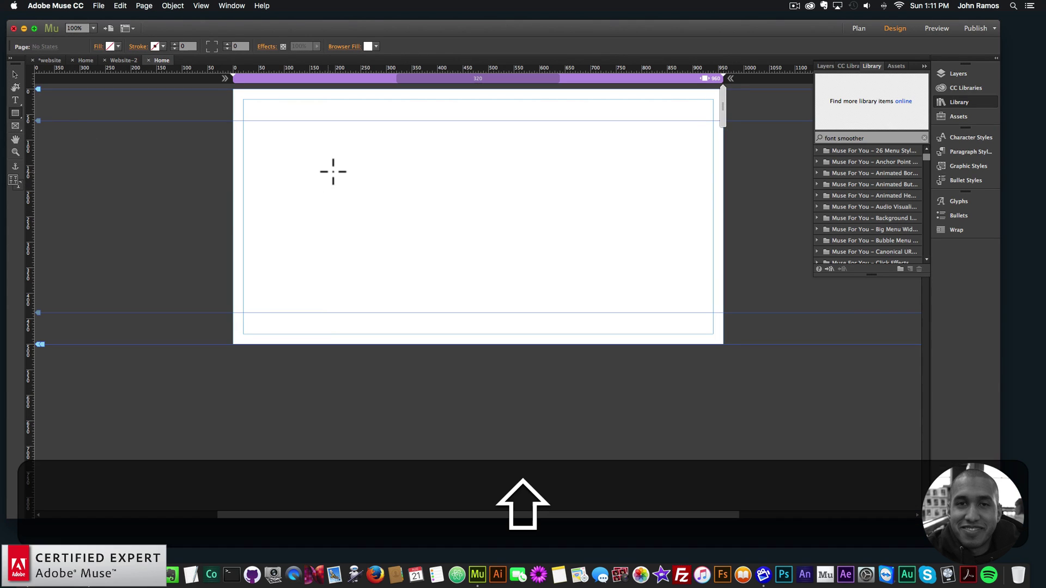
pyautogui.click(14, 116)
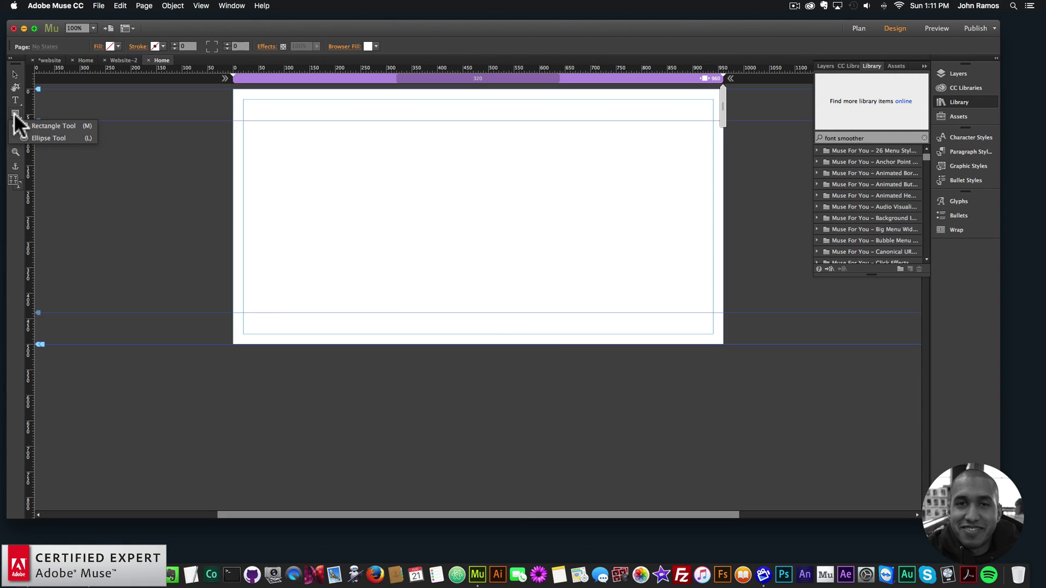
pyautogui.click(37, 135)
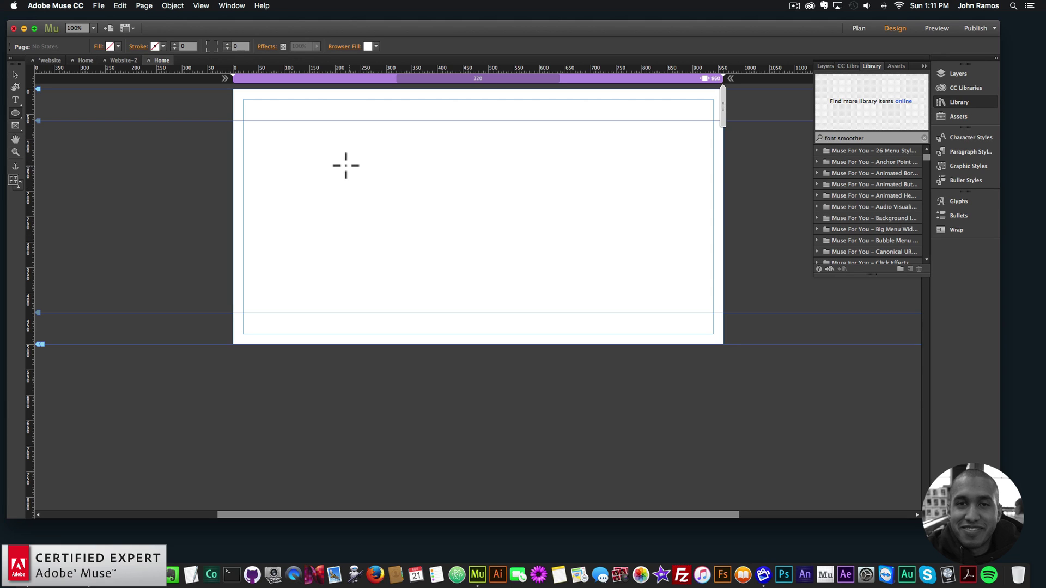
pyautogui.moveTo(340, 162); pyautogui.dragTo(417, 239)
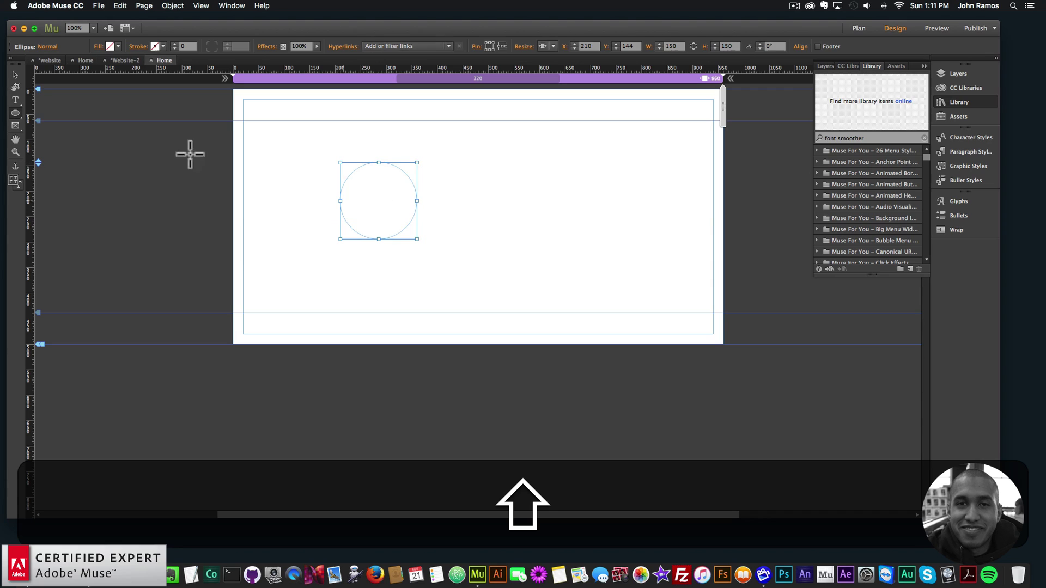
pyautogui.click(951, 87)
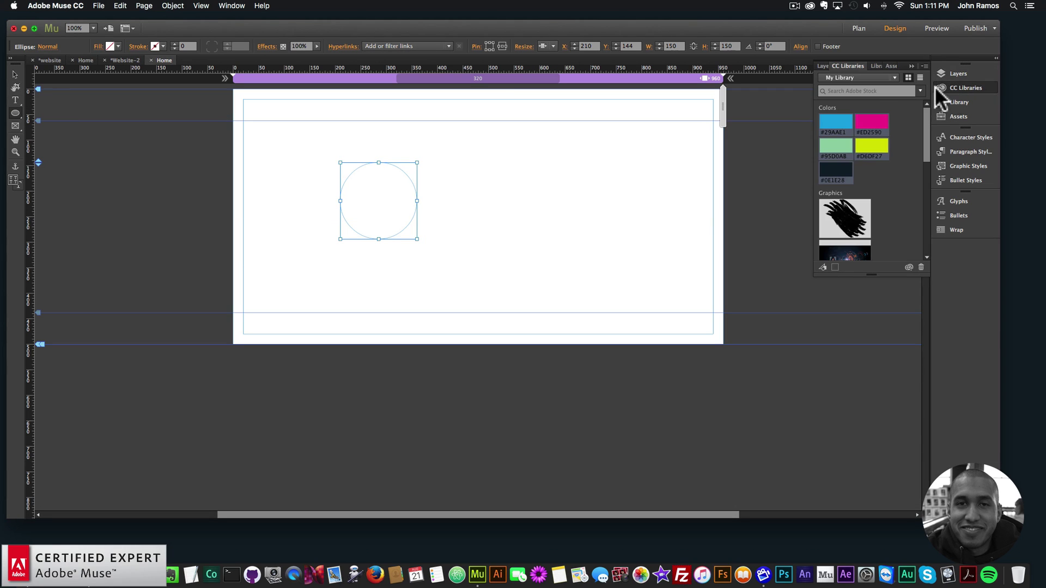
pyautogui.click(835, 124)
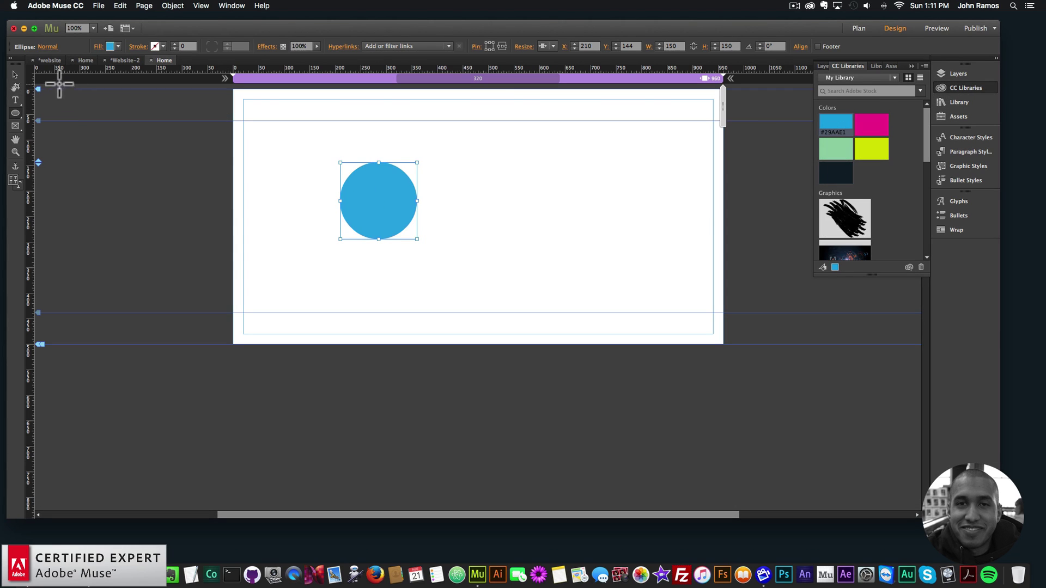
# Move the blue circle left, then paste two copies coloured pink (middle) and green (right)
pyautogui.click(14, 74)
pyautogui.moveTo(381, 199); pyautogui.dragTo(283, 236)
pyautogui.press('super+c')
pyautogui.press('super+v')
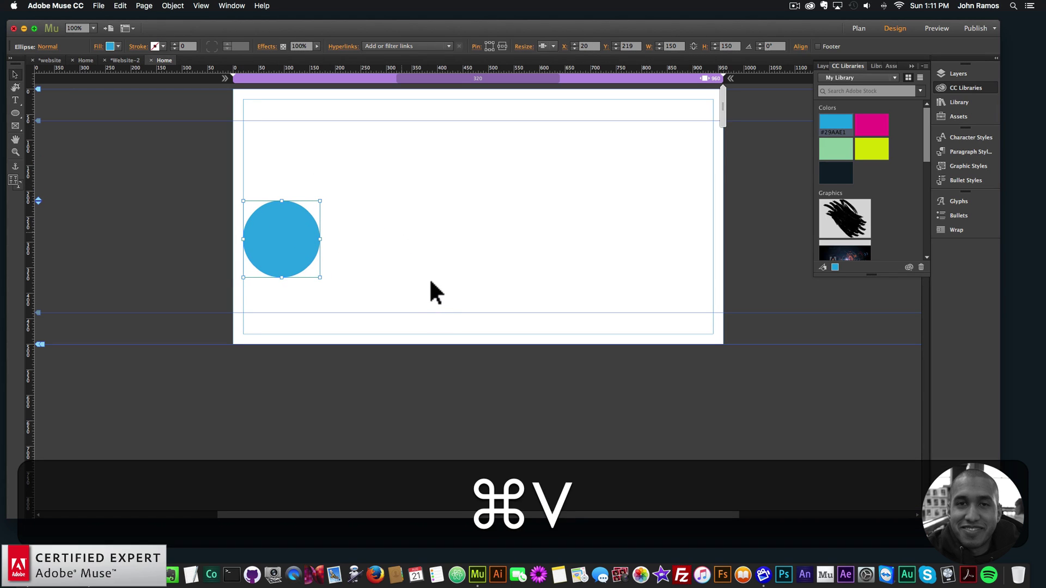
pyautogui.moveTo(460, 289); pyautogui.dragTo(470, 228)
pyautogui.click(872, 131)
pyautogui.press('super+v')
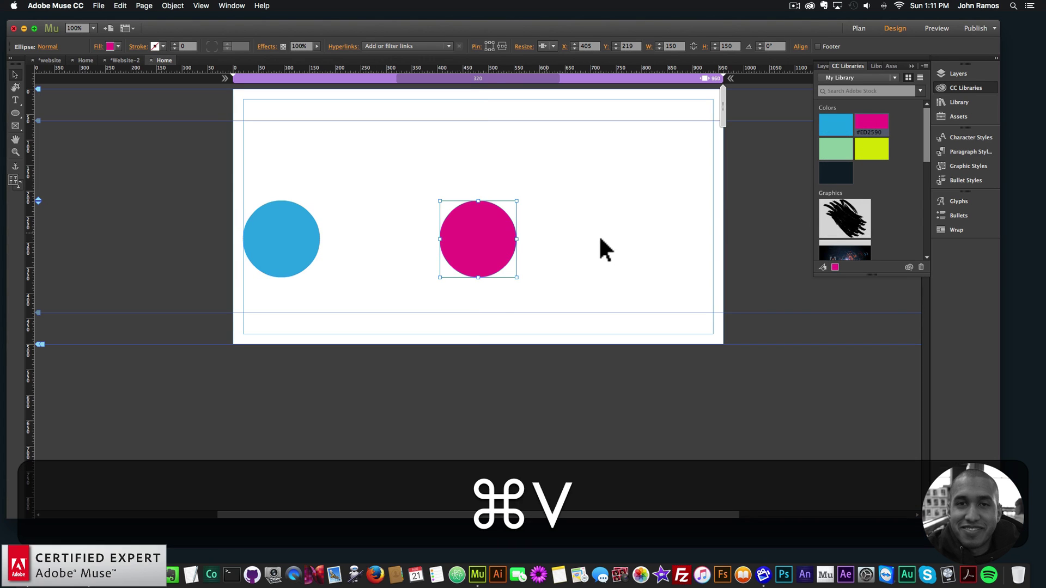
pyautogui.moveTo(473, 306); pyautogui.dragTo(667, 239)
pyautogui.click(836, 148)
# Shift the blue and green circles so all three are evenly spaced
pyautogui.click(488, 226)
pyautogui.click(375, 235)
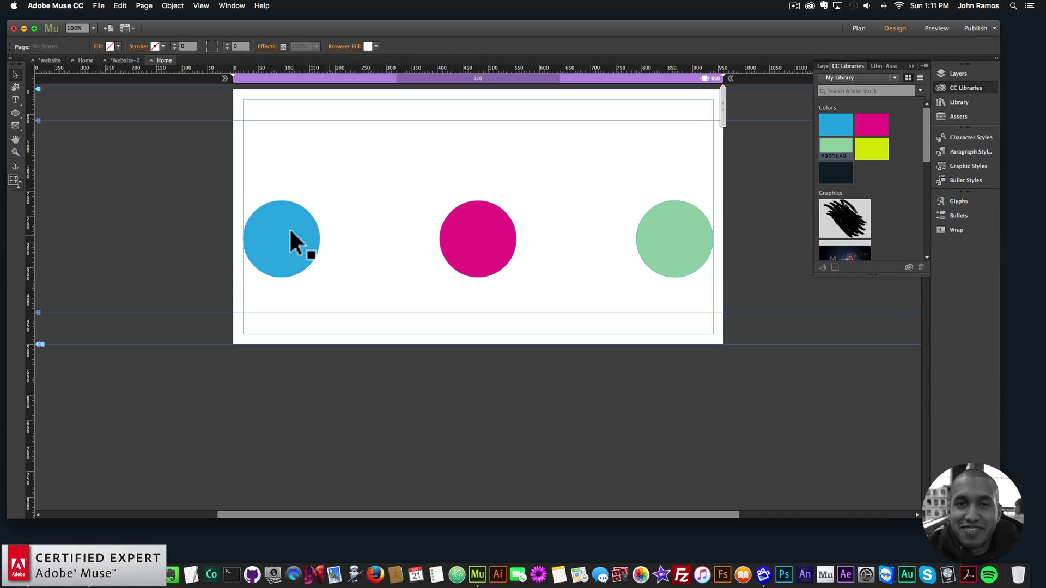
pyautogui.moveTo(289, 231); pyautogui.dragTo(351, 233)
pyautogui.click(414, 240)
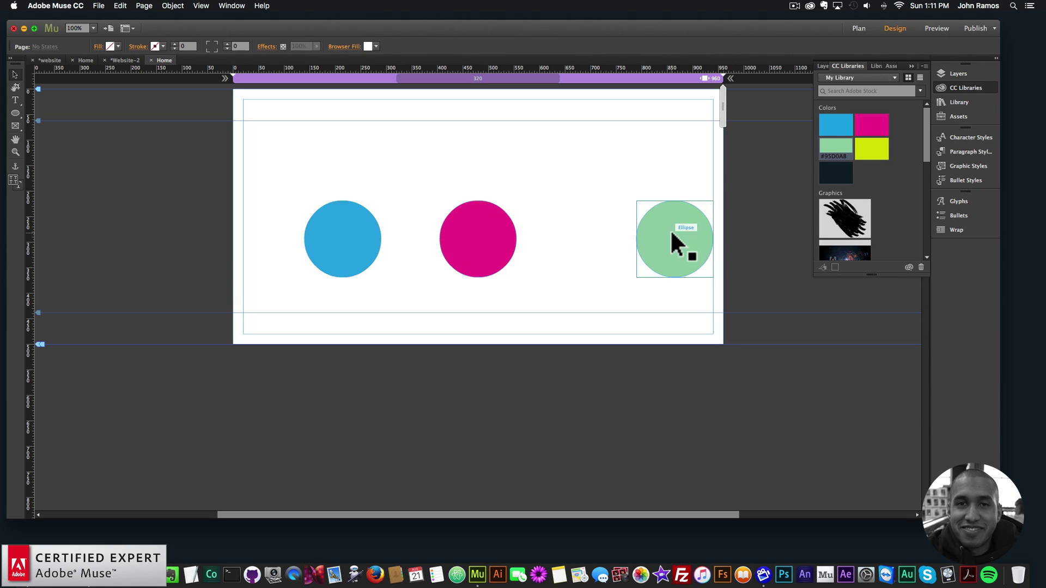
pyautogui.moveTo(670, 230); pyautogui.dragTo(607, 230)
pyautogui.click(715, 223)
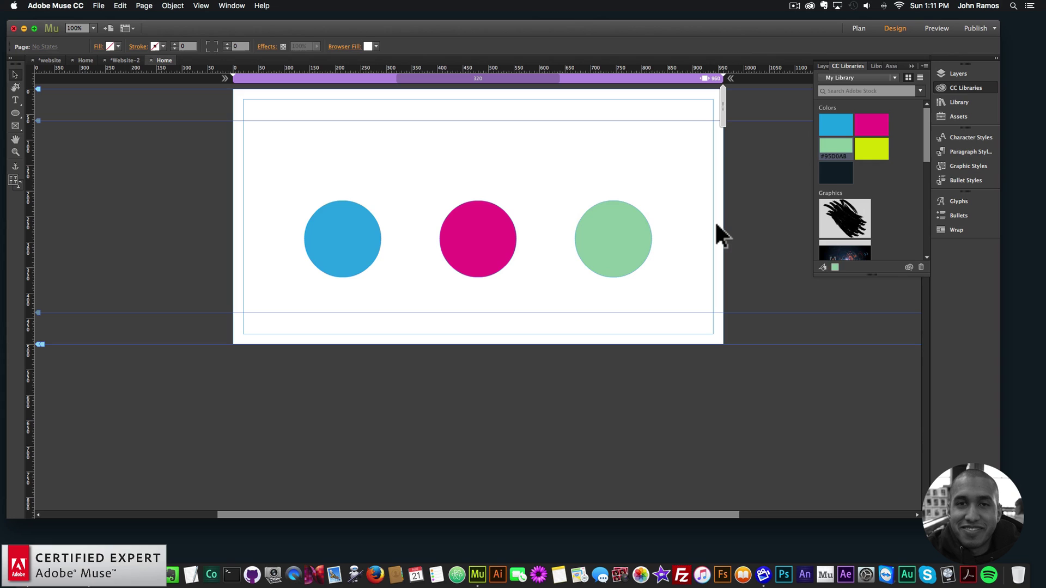
# Search the Library for 'mm2' and place the Add First – MM2 and MM2 – 2D Transformations widgets at the page's top-left
pyautogui.click(958, 102)
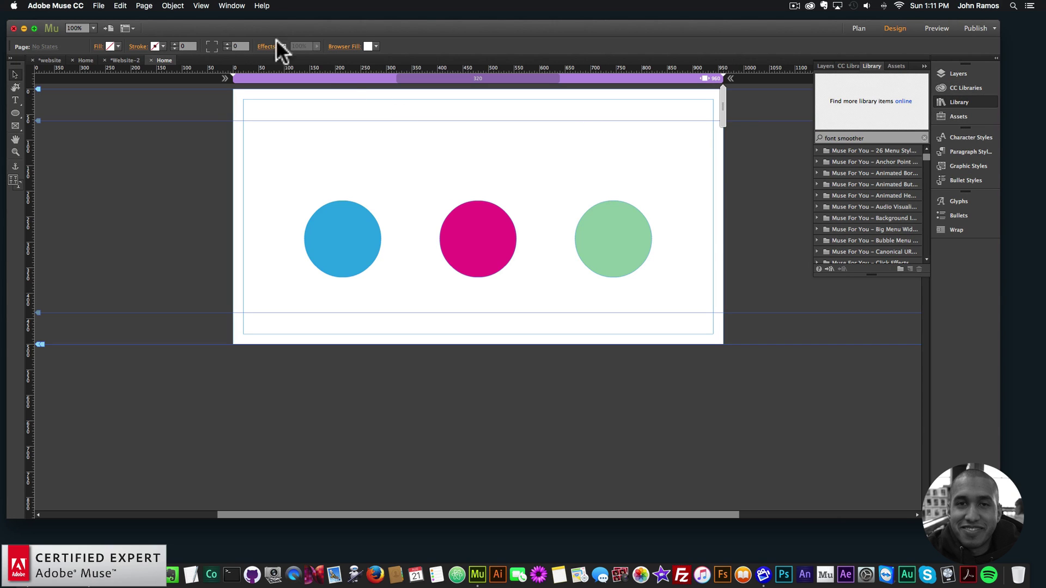
pyautogui.click(231, 5)
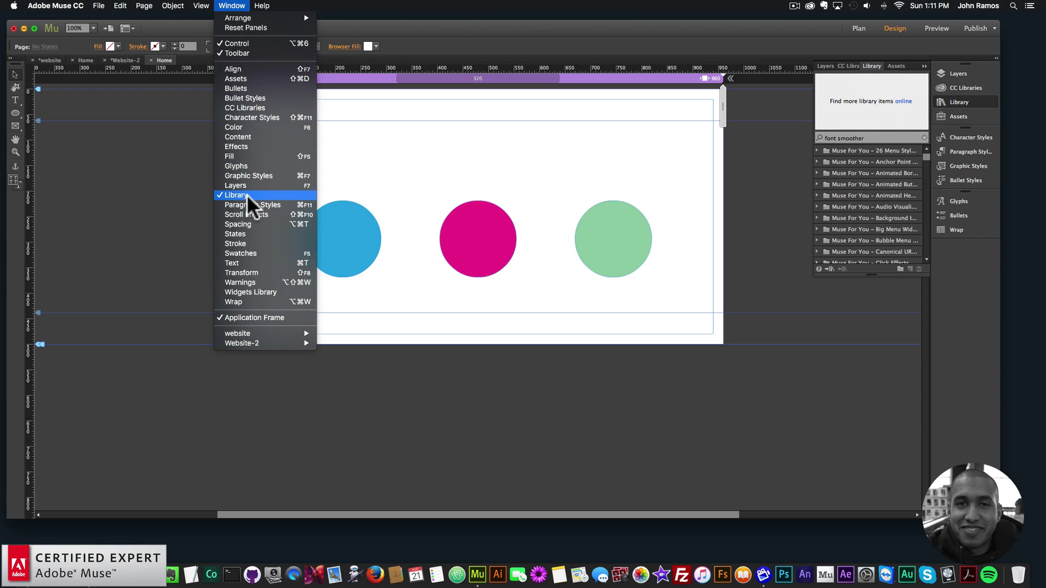
pyautogui.click(890, 144)
pyautogui.click(887, 137)
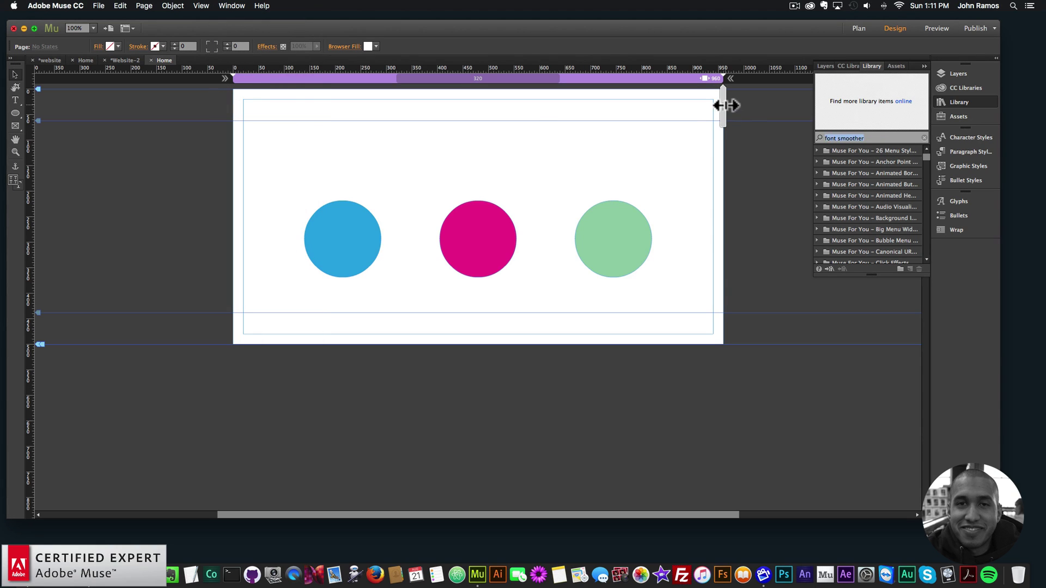
pyautogui.write('mm2')
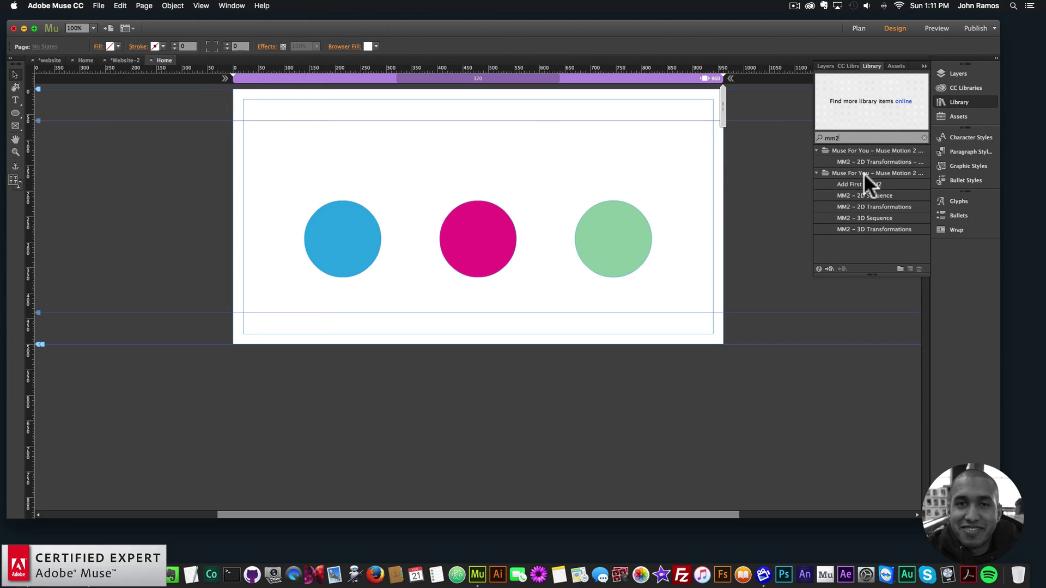
pyautogui.click(857, 184)
pyautogui.moveTo(854, 184); pyautogui.dragTo(219, 103)
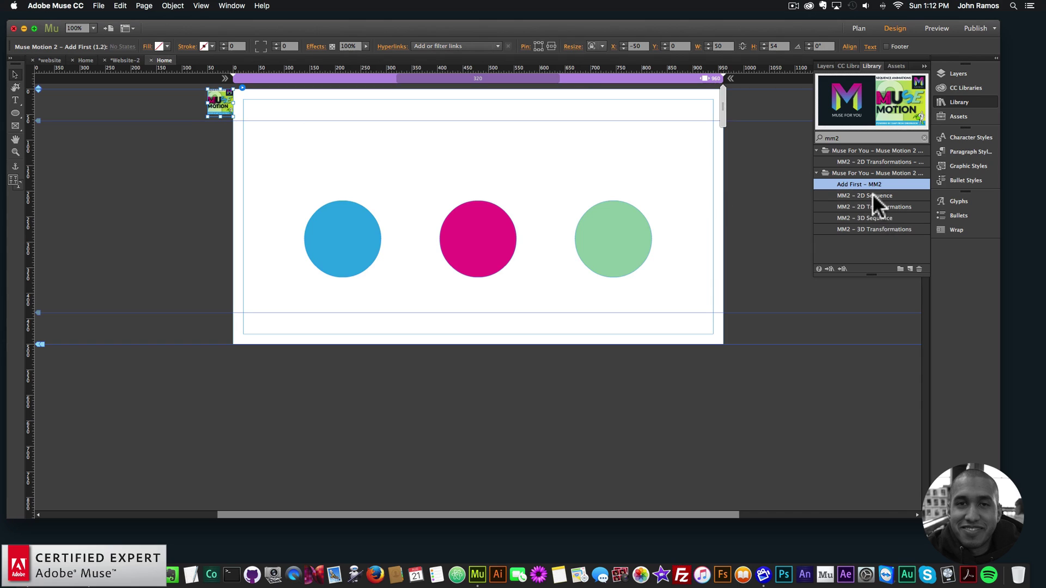
pyautogui.click(868, 205)
pyautogui.moveTo(878, 205); pyautogui.dragTo(208, 122)
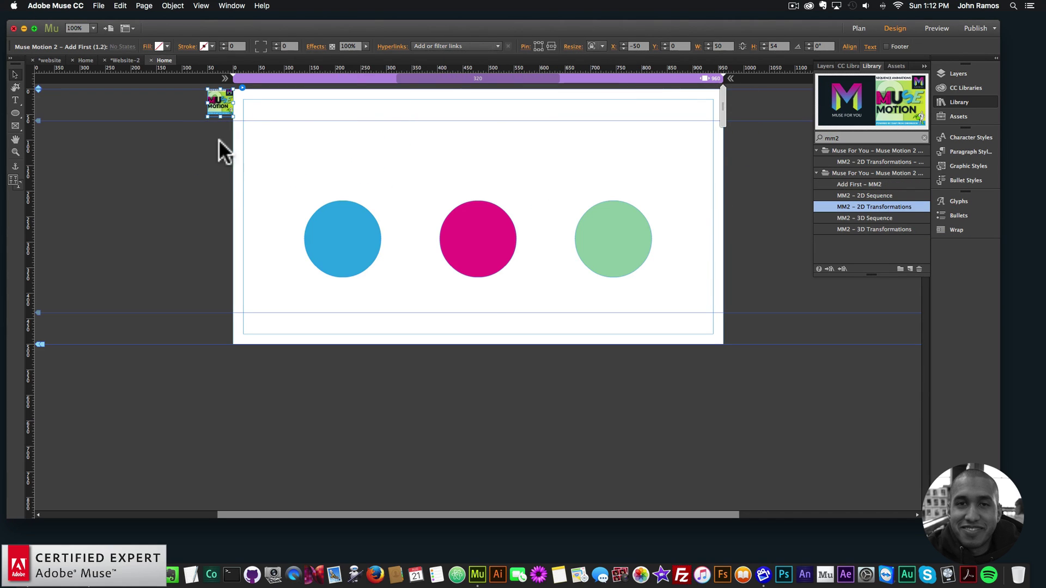
pyautogui.click(214, 138)
# Align the 2D Transformations widget and enable Translate Y with a 160 px move
pyautogui.moveTo(213, 135); pyautogui.dragTo(223, 136)
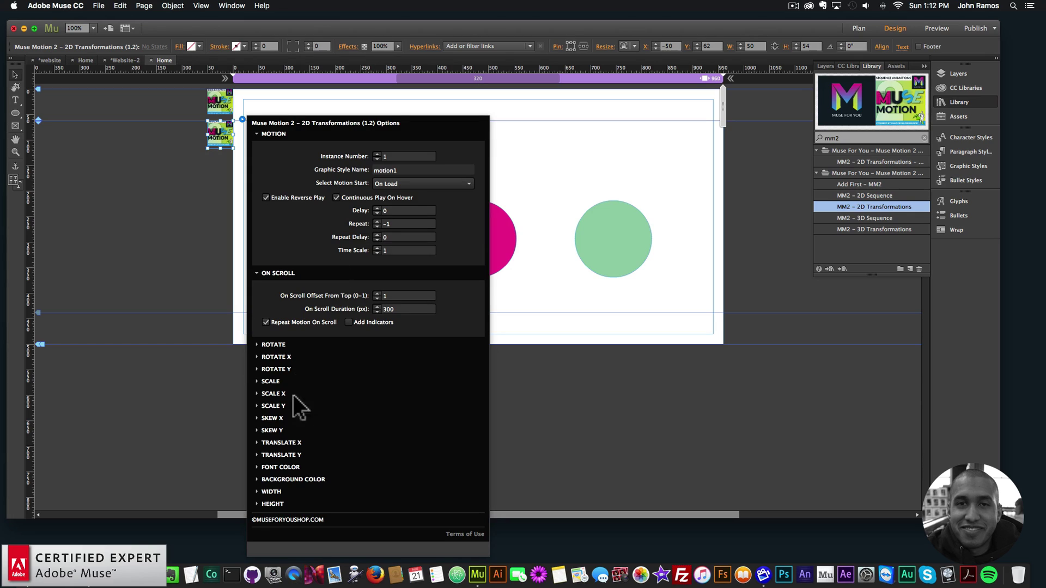
pyautogui.click(281, 455)
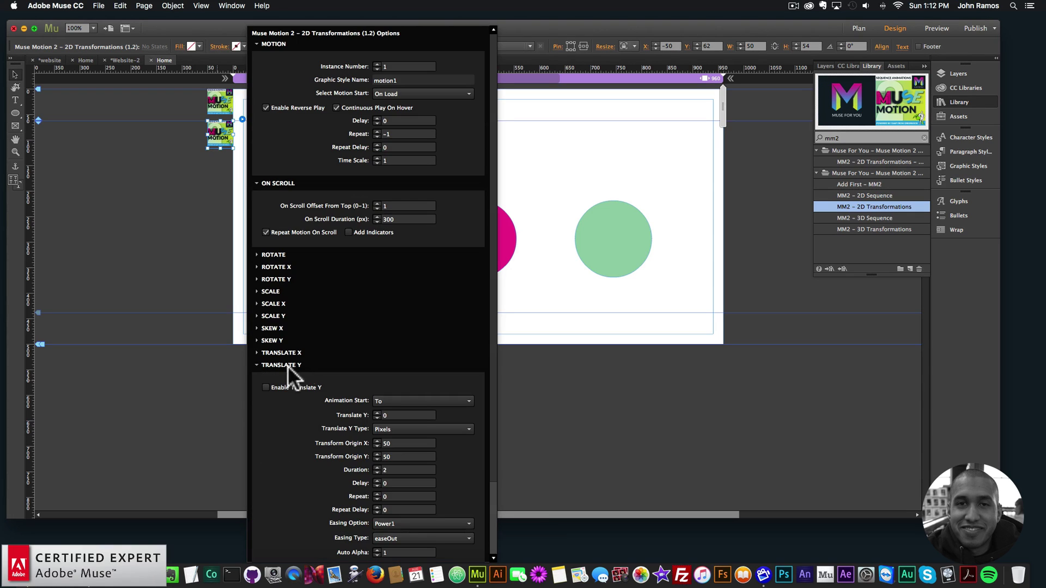
pyautogui.click(265, 387)
pyautogui.click(408, 415)
pyautogui.write('1')
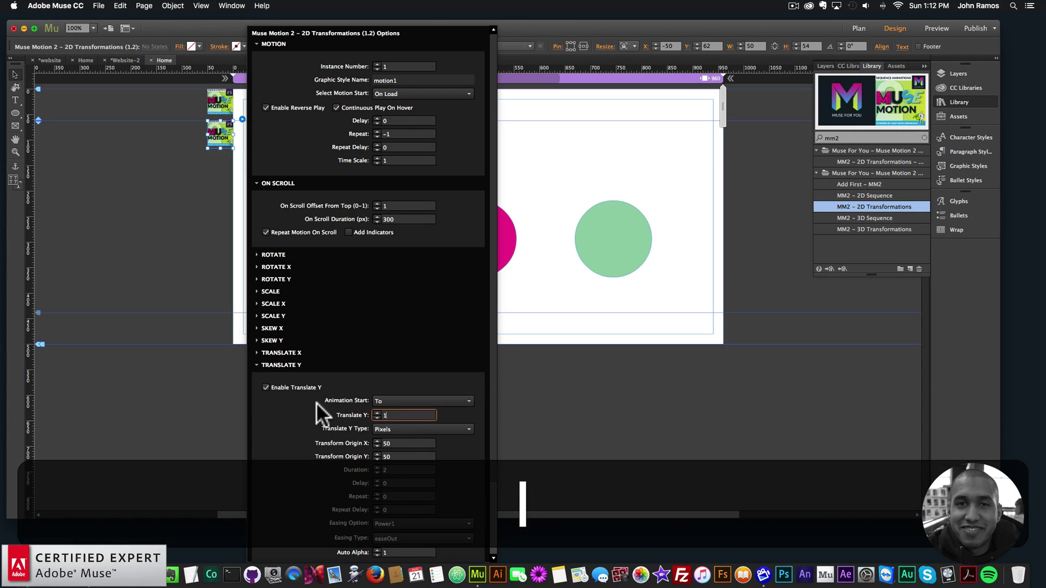
pyautogui.write('60')
pyautogui.press('Return')
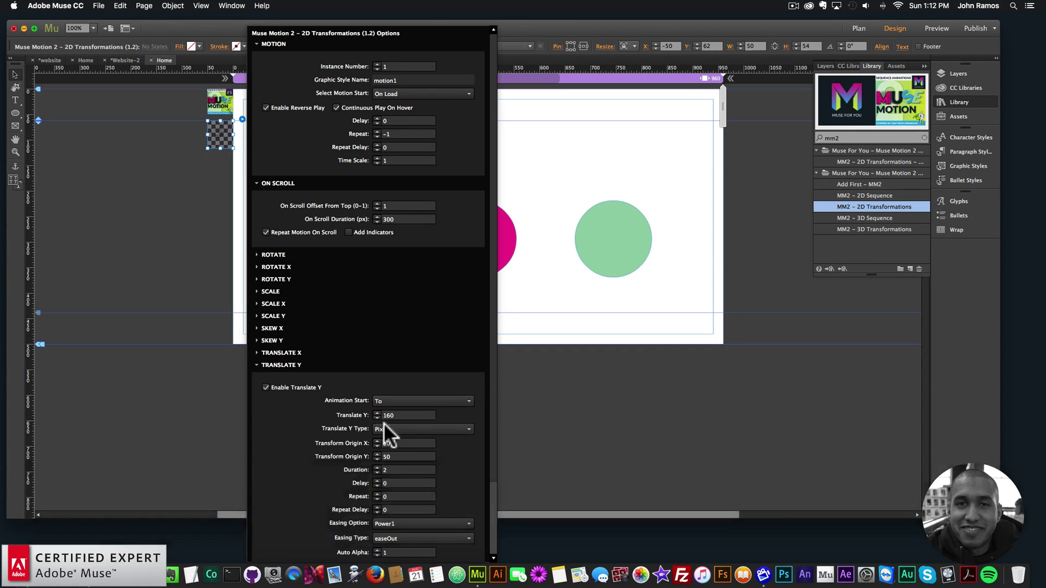
pyautogui.moveTo(492, 370); pyautogui.dragTo(494, 398)
# Set the Translate Y duration to 0.58 with easeIn easing, keeping the start mode To
pyautogui.doubleClick(385, 444)
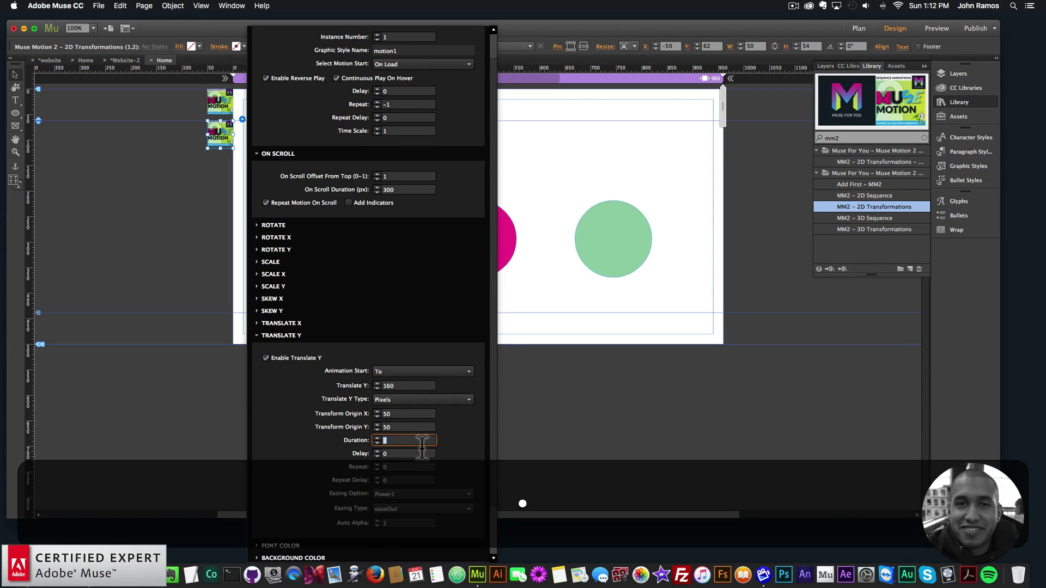
pyautogui.write('.58')
pyautogui.press('Return')
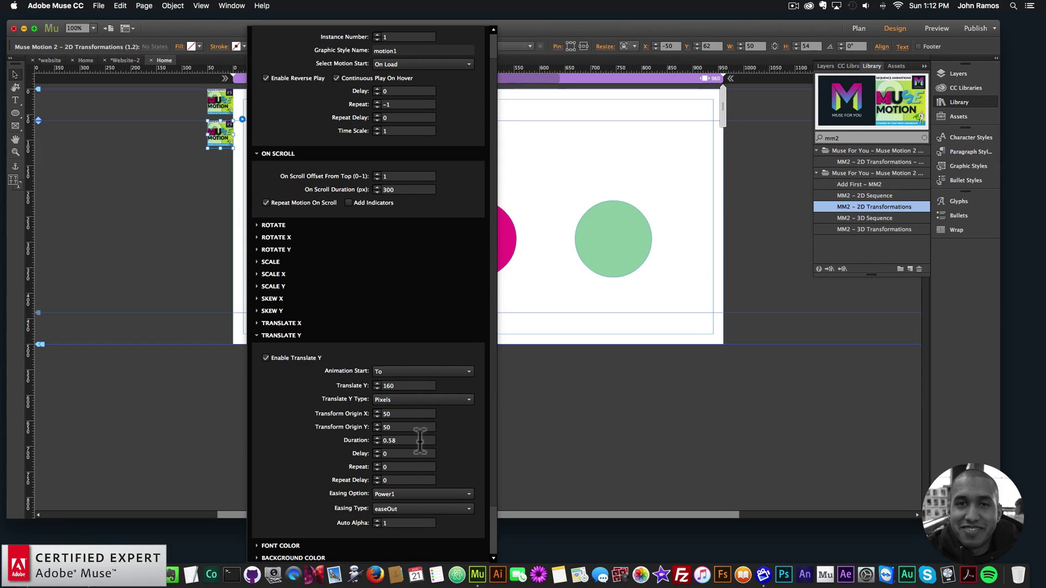
pyautogui.click(407, 508)
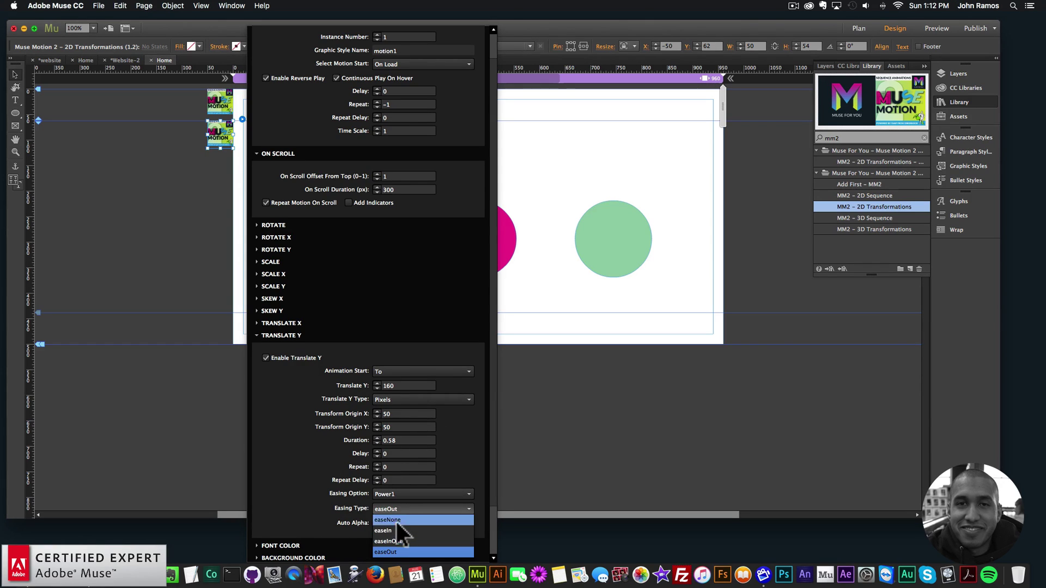
pyautogui.click(405, 529)
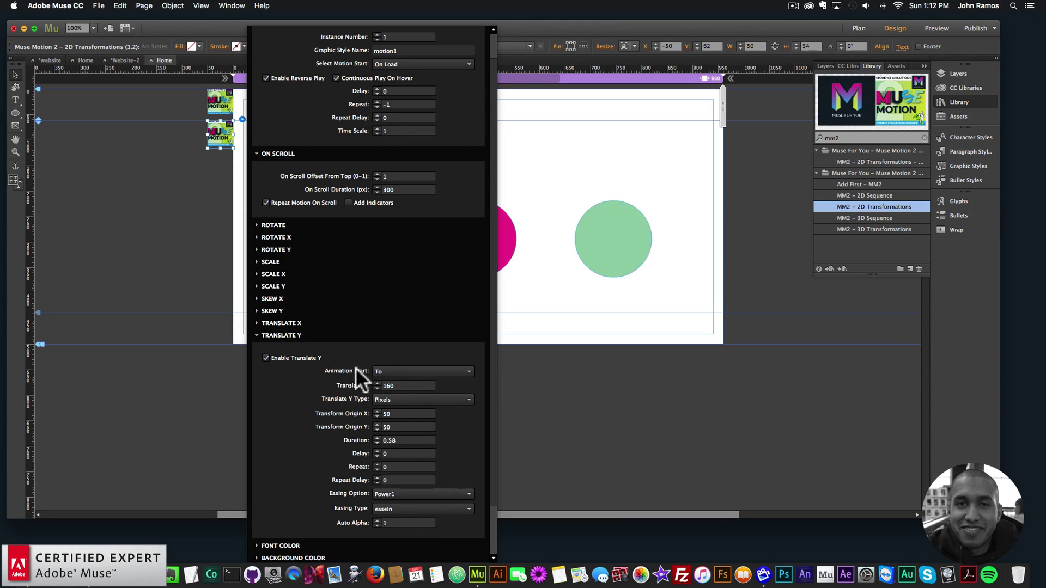
pyautogui.click(390, 371)
pyautogui.click(390, 371)
pyautogui.moveTo(490, 349); pyautogui.dragTo(493, 257)
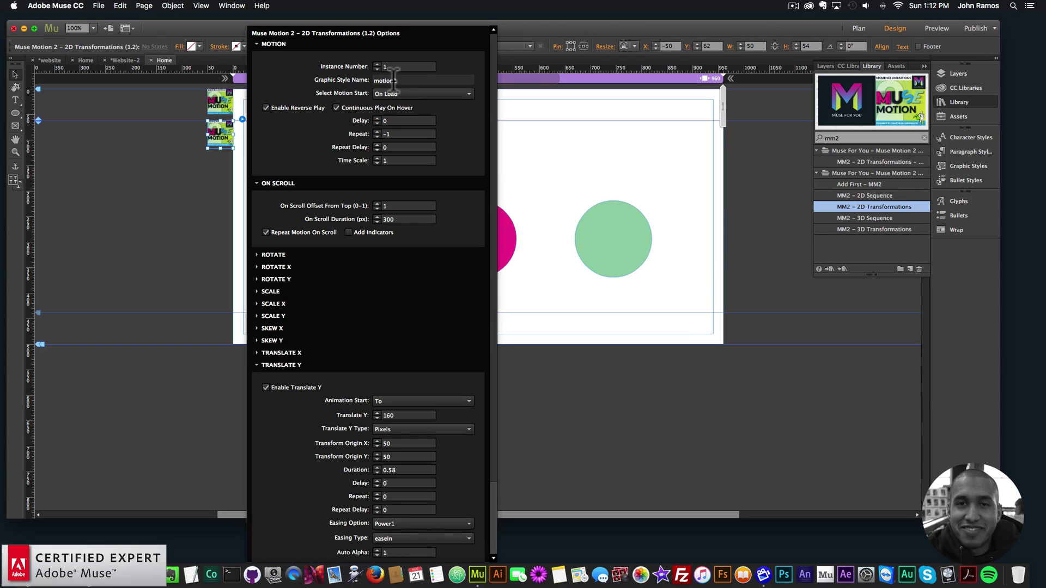
# Create a new graphic style from the blue circle
pyautogui.click(162, 217)
pyautogui.click(342, 227)
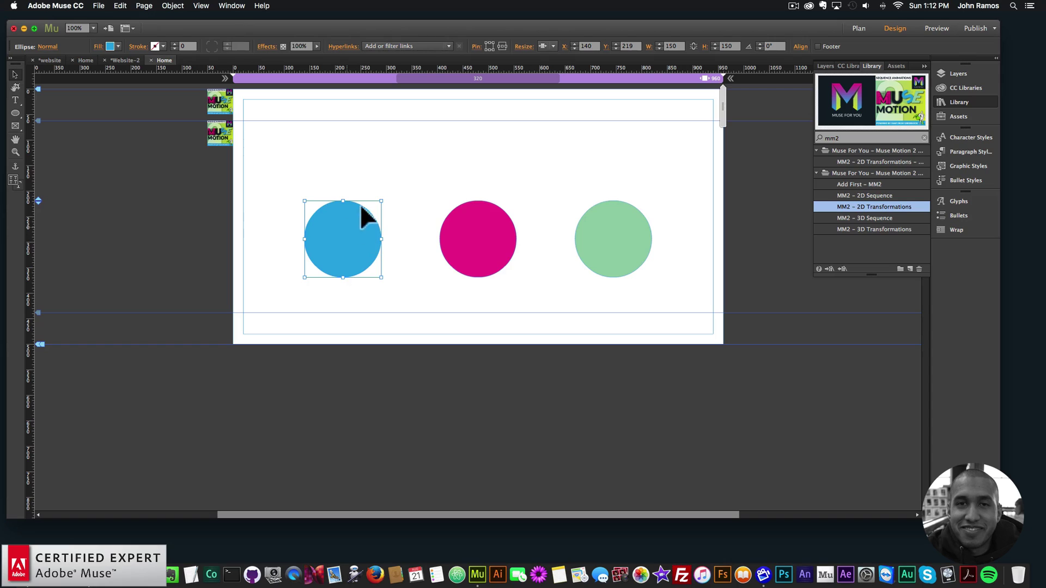
pyautogui.click(960, 166)
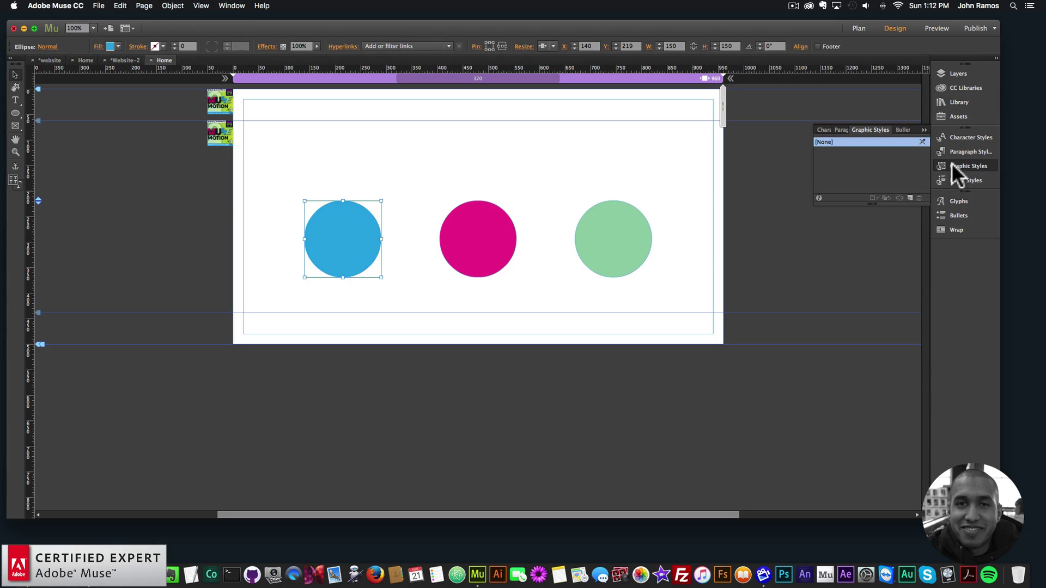
pyautogui.click(910, 196)
# Name the new style 'motion1' and preview the page in Chrome
pyautogui.doubleClick(824, 152)
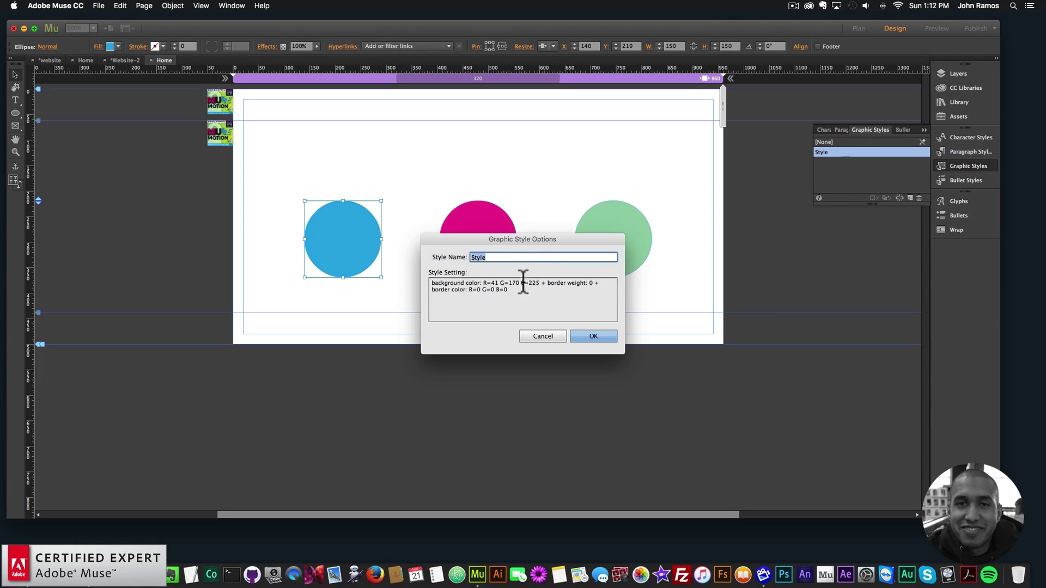
pyautogui.write('motion1')
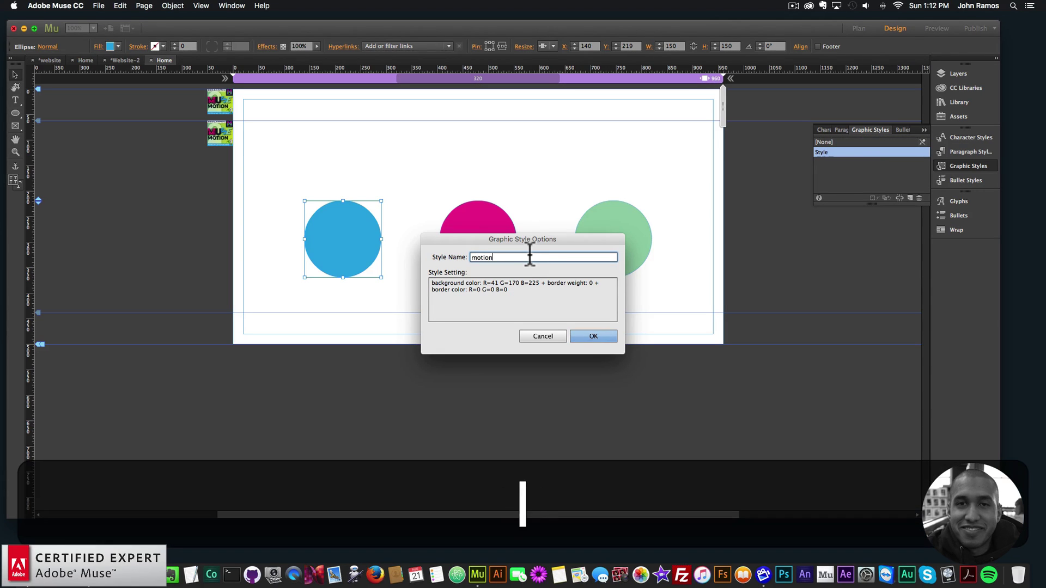
pyautogui.press('Return')
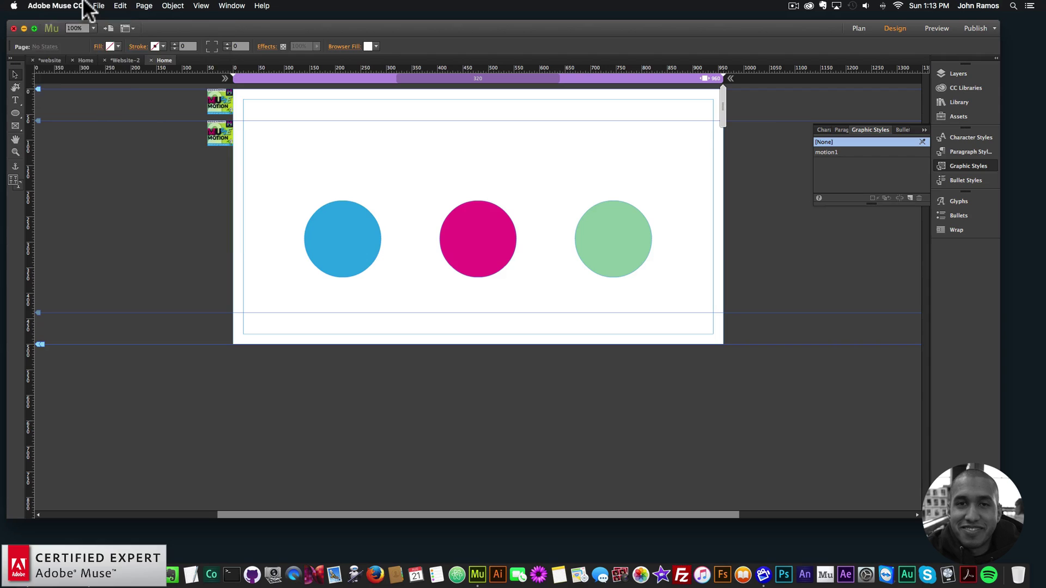
pyautogui.click(98, 5)
pyautogui.click(139, 168)
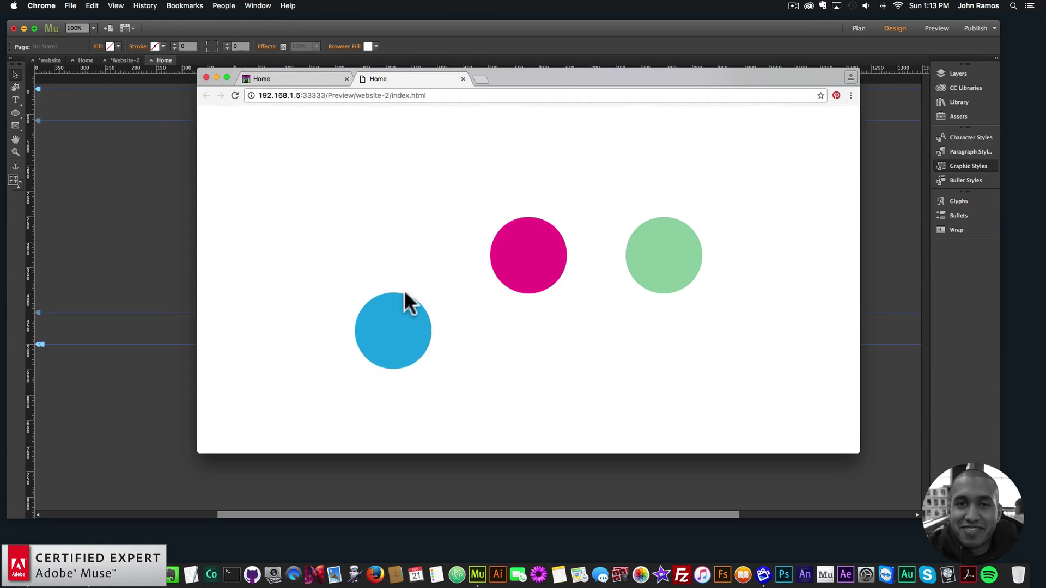
# Paste a copy of the Muse Motion widget below the others and target graphic style 'motion2'
pyautogui.click(140, 238)
pyautogui.click(221, 139)
pyautogui.press('super+v')
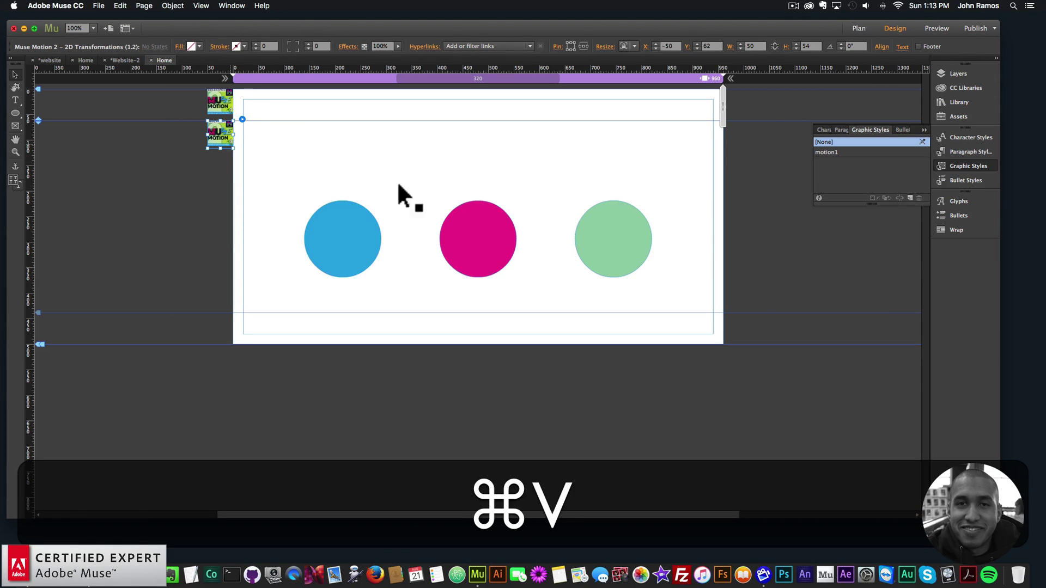
pyautogui.moveTo(478, 292); pyautogui.dragTo(221, 168)
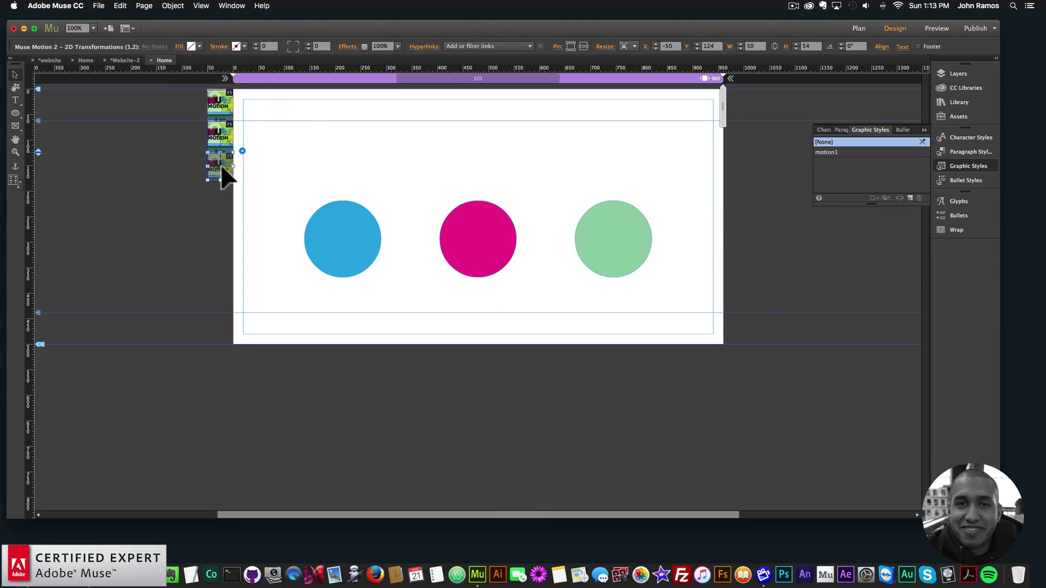
pyautogui.click(242, 151)
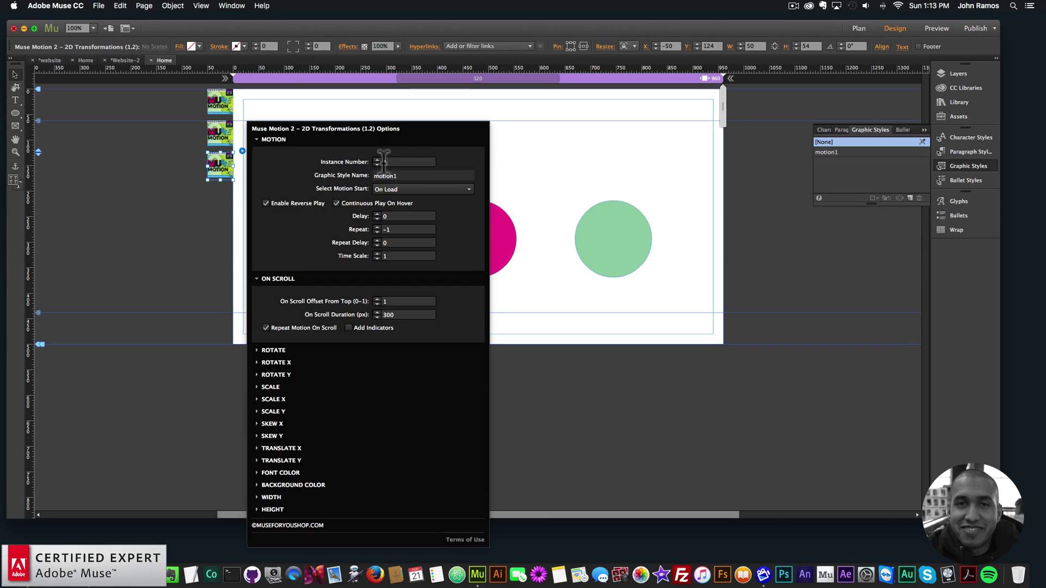
pyautogui.press('BackSpace')
pyautogui.write('2')
pyautogui.press('Return')
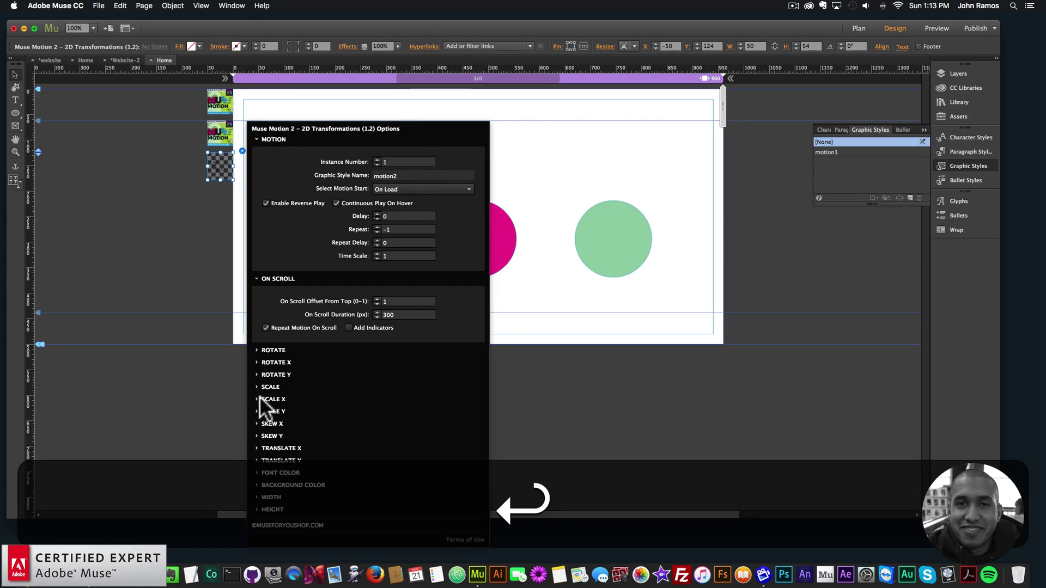
# Set the copied widget's Translate Y duration to 0.8 seconds
pyautogui.click(284, 457)
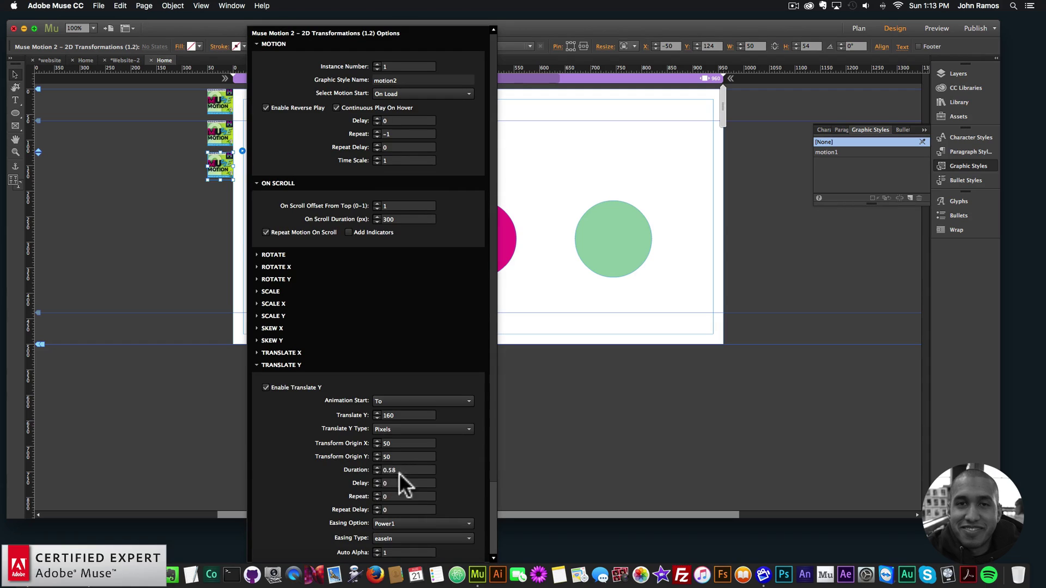
pyautogui.click(398, 472)
pyautogui.write('0.8')
pyautogui.press('Return')
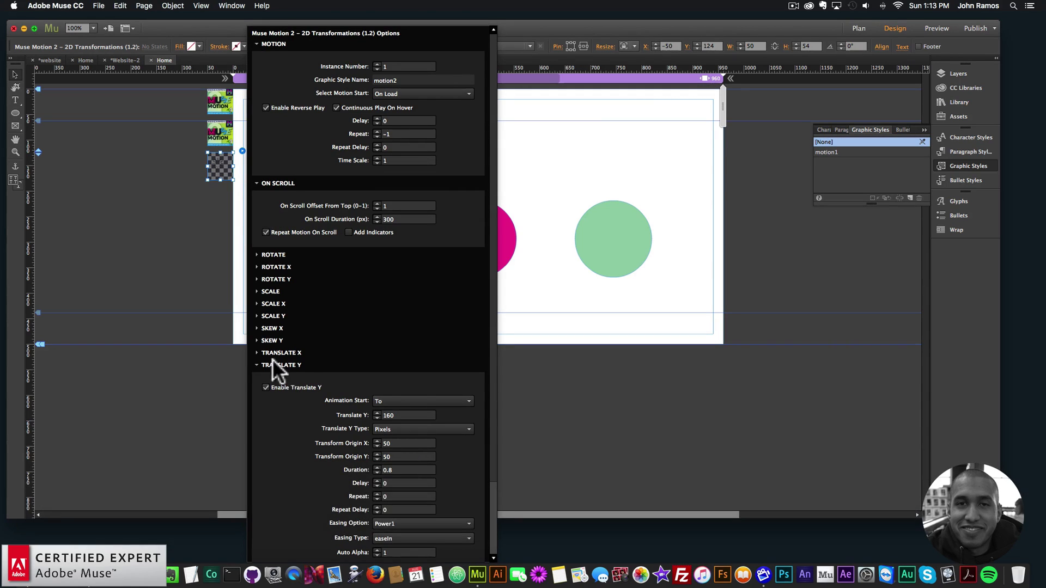
# Create a new graphic style from the magenta circle and name it 'motion2'
pyautogui.click(250, 167)
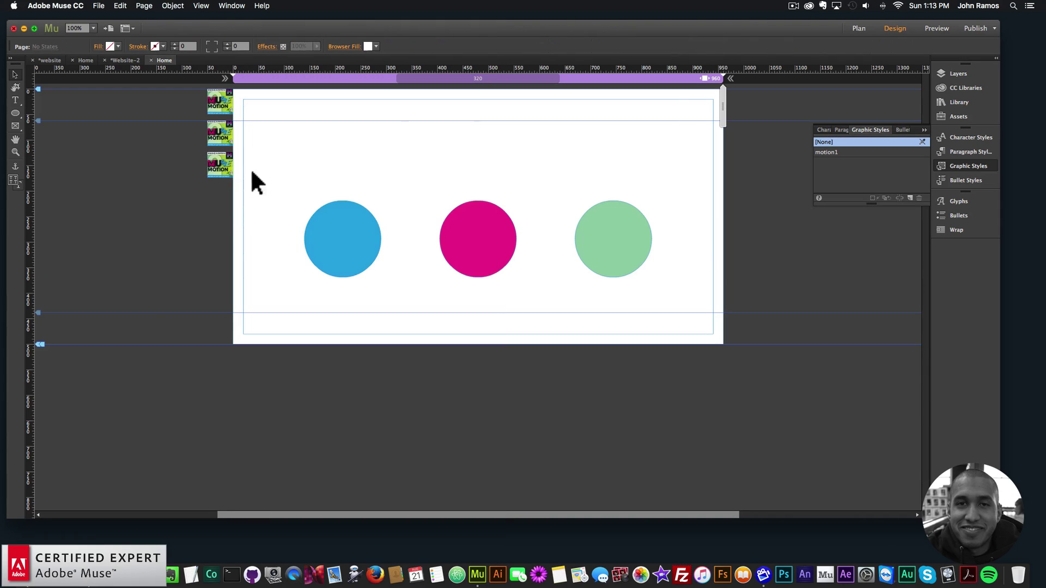
pyautogui.click(500, 248)
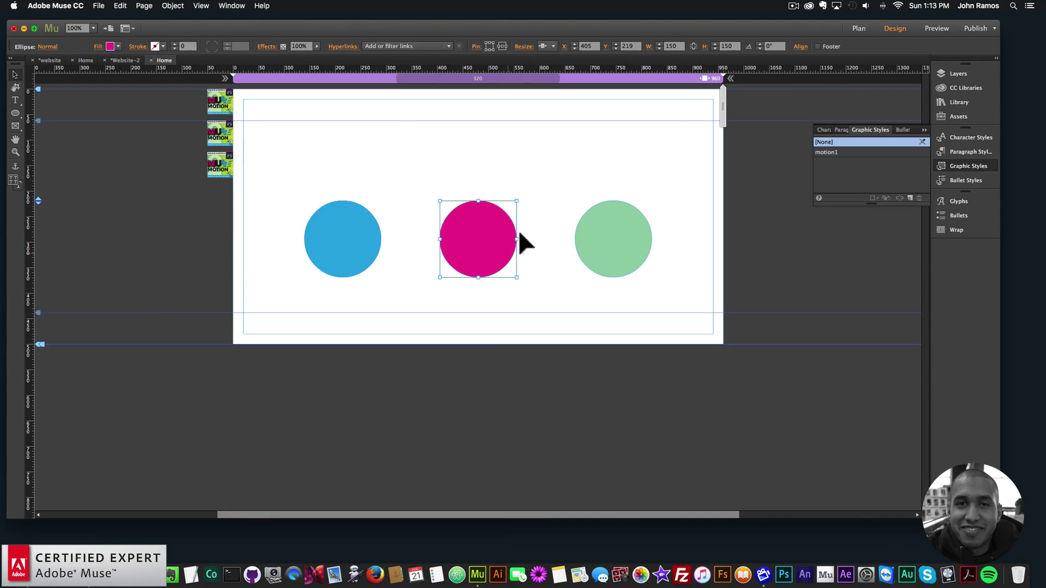
pyautogui.click(910, 198)
pyautogui.doubleClick(831, 163)
pyautogui.write('motion2')
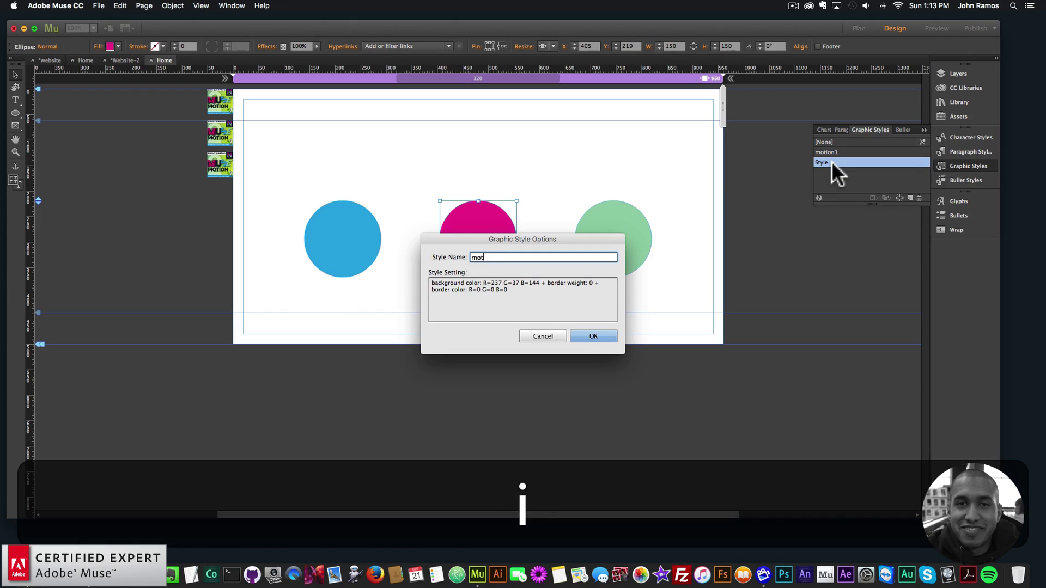
pyautogui.press('Return')
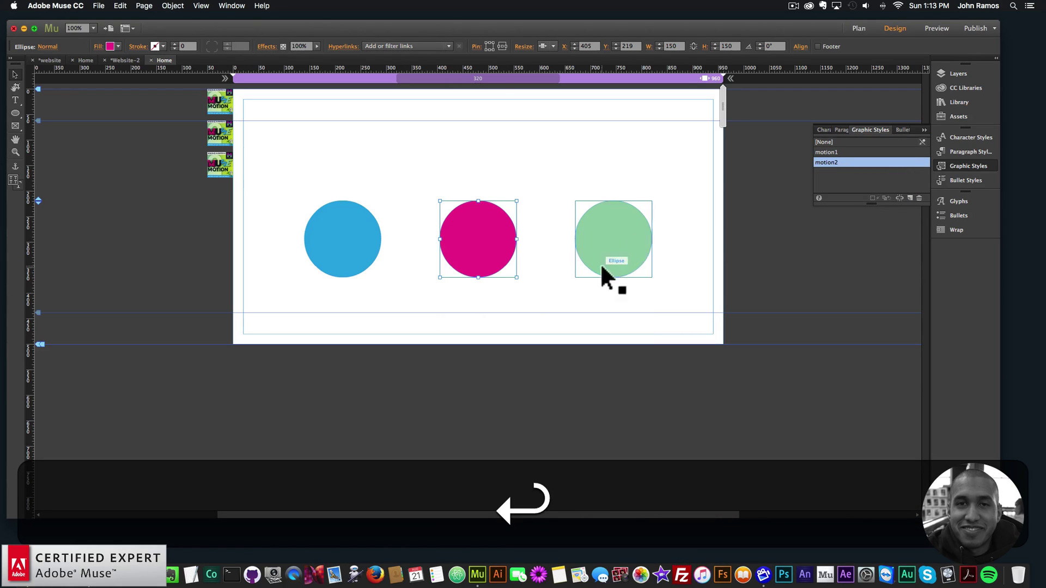
# Create a new graphic style from the green circle and name it 'motion3'
pyautogui.click(618, 231)
pyautogui.click(910, 197)
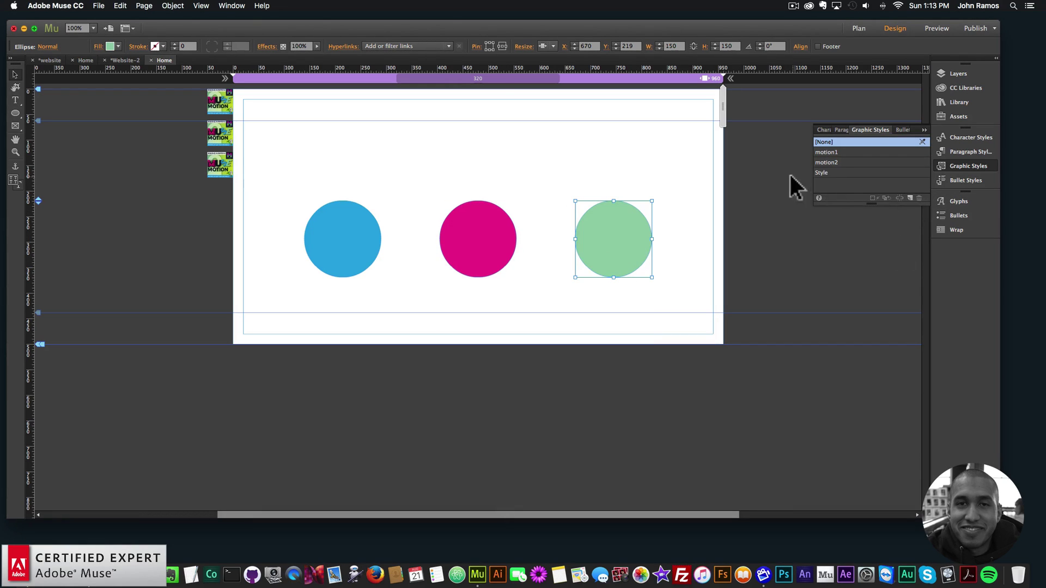
pyautogui.doubleClick(822, 173)
pyautogui.write('nm')
pyautogui.press('BackSpace')
pyautogui.press('BackSpace')
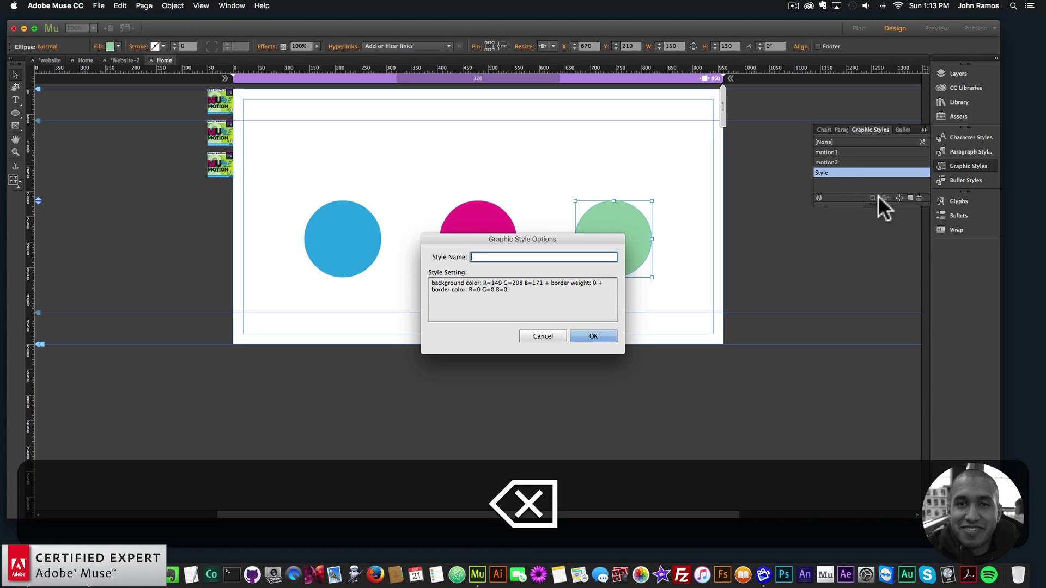
pyautogui.write('motion3')
pyautogui.press('Return')
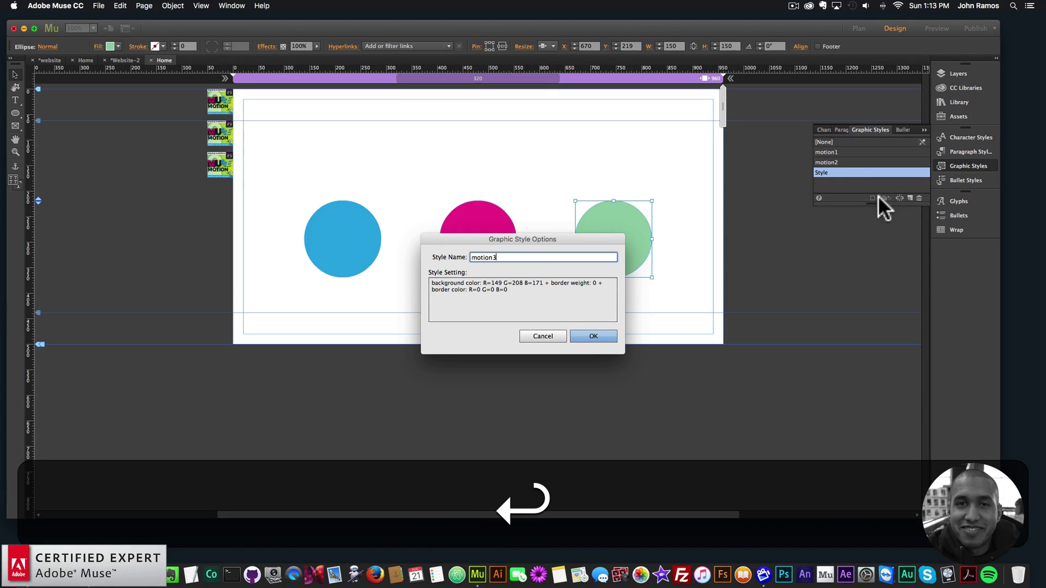
# Copy and paste the Muse Motion widget below the others and set its style name to 'motion3'
pyautogui.click(222, 163)
pyautogui.press('super+c')
pyautogui.press('super+v')
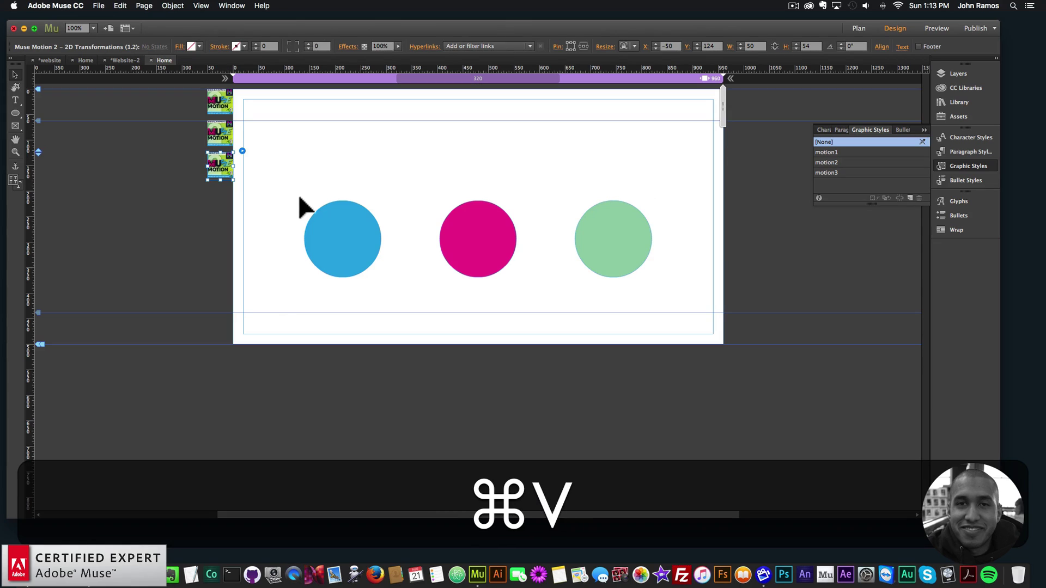
pyautogui.moveTo(270, 216); pyautogui.dragTo(216, 190)
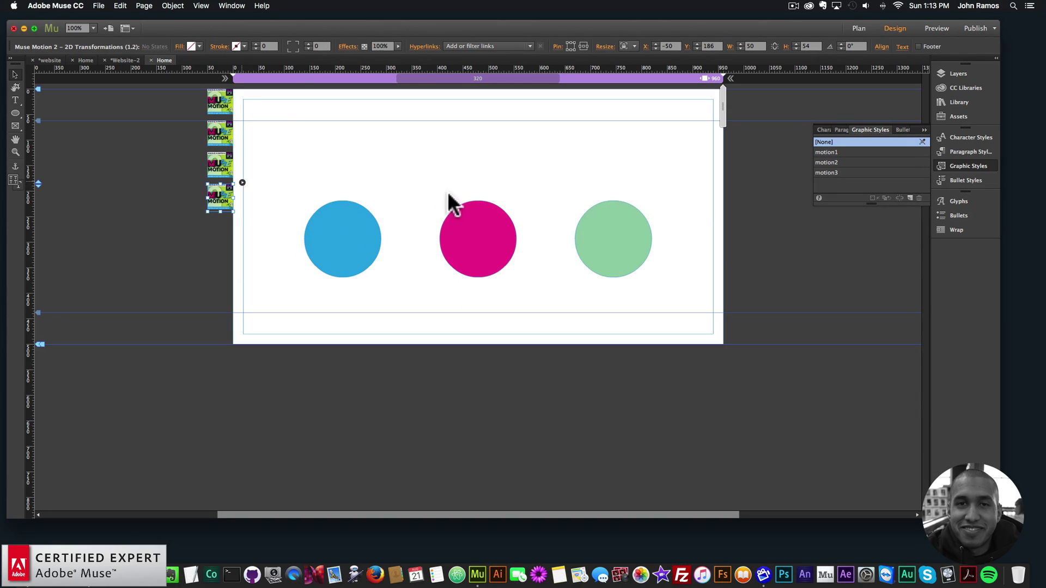
pyautogui.write('3')
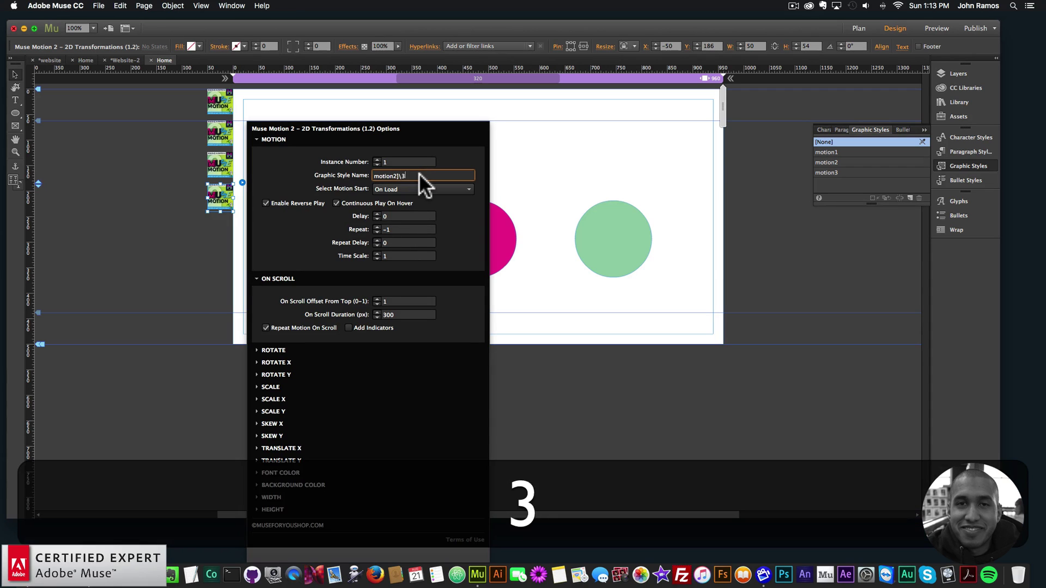
pyautogui.press('BackSpace')
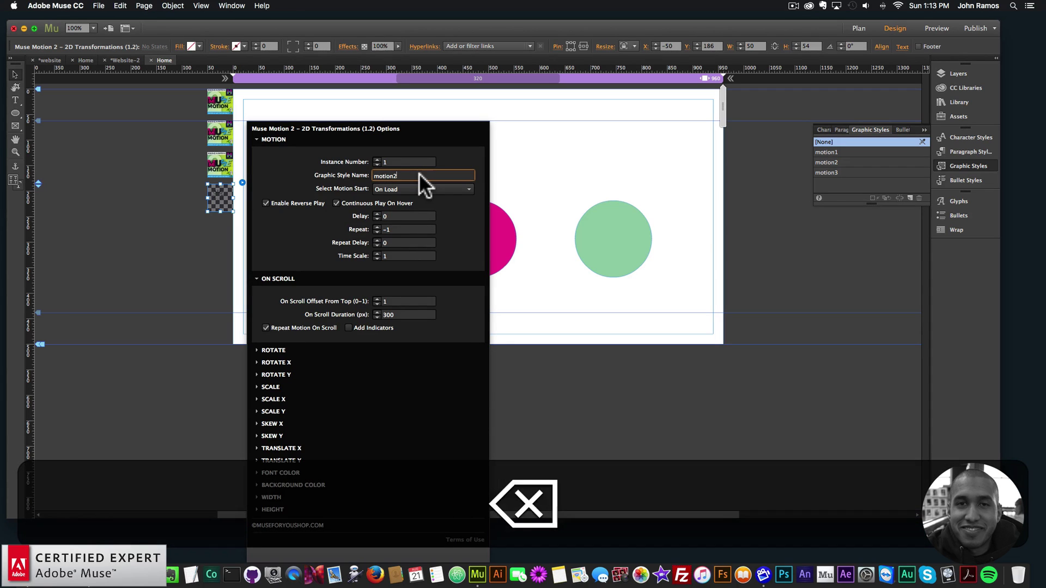
pyautogui.write('3')
pyautogui.press('Return')
# Set the new widget's Translate Y duration to 1
pyautogui.click(276, 460)
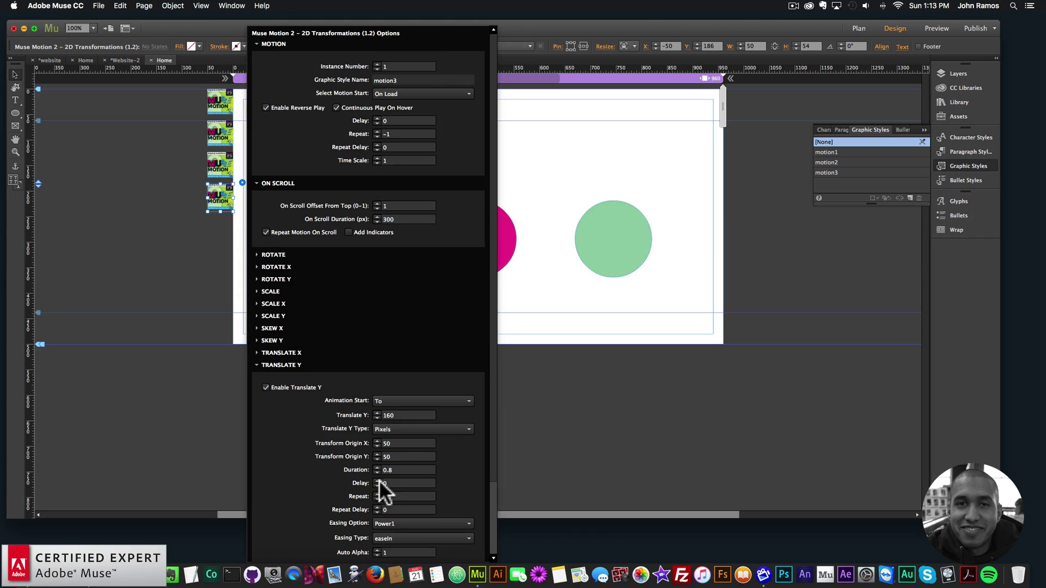
pyautogui.doubleClick(388, 470)
pyautogui.write('1')
pyautogui.press('Return')
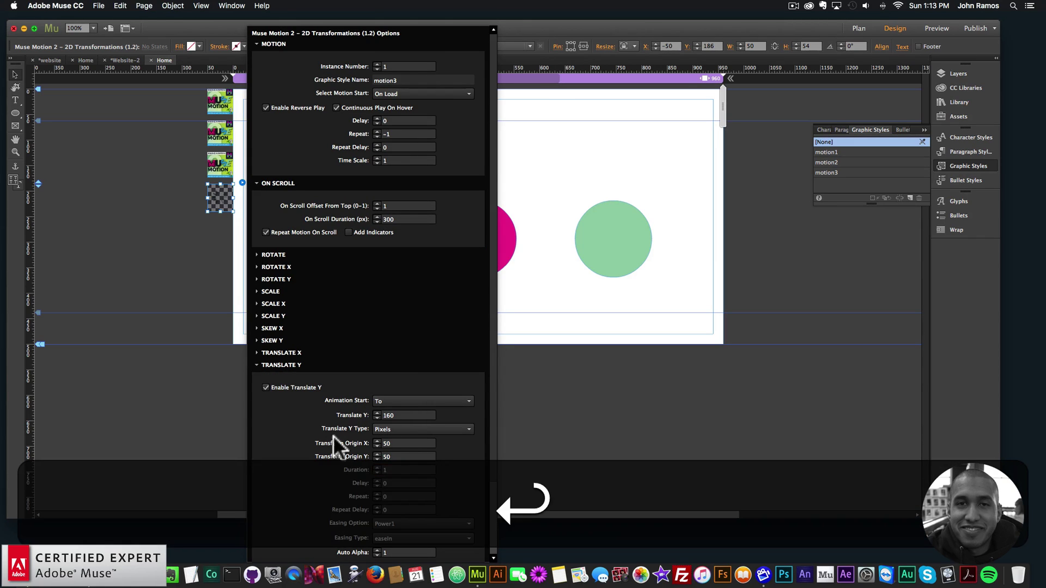
# Preview the Website-2 page in Chrome to watch all three circles bounce
pyautogui.click(193, 229)
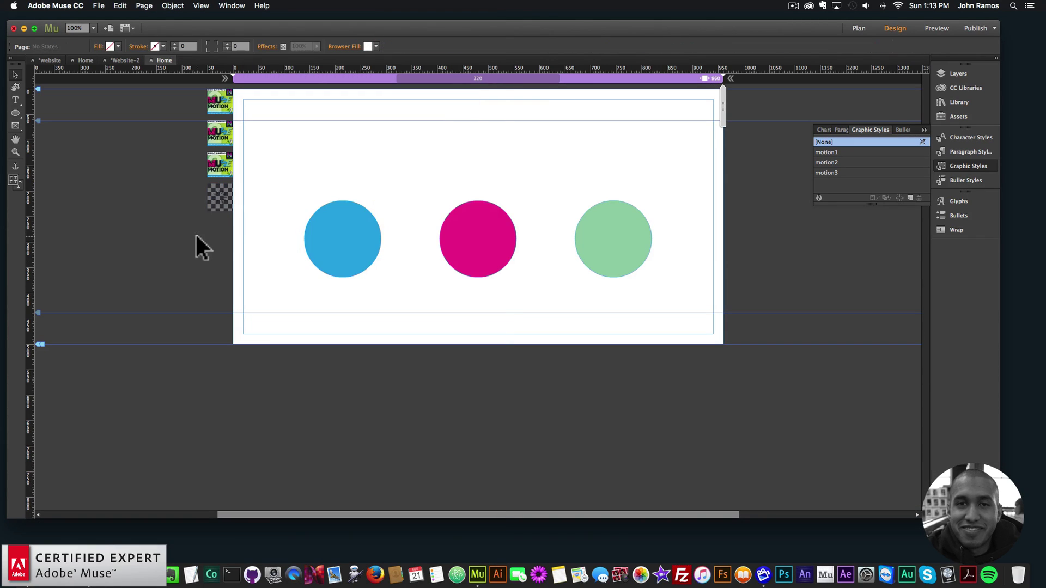
pyautogui.click(100, 5)
pyautogui.click(140, 169)
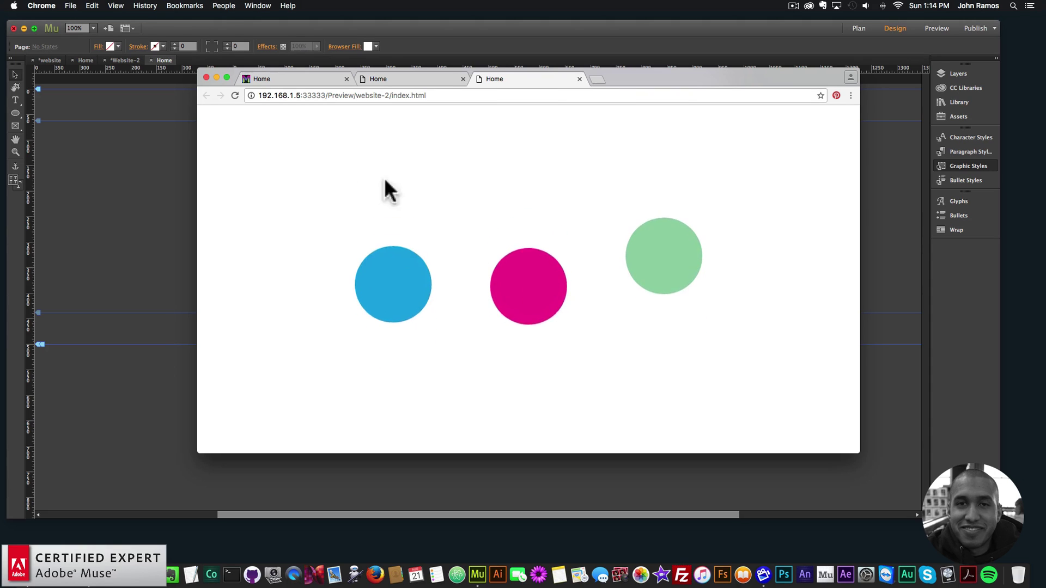
# Back in Muse, select the blue, pink and green circles in turn to check their styles
pyautogui.click(137, 193)
pyautogui.click(365, 240)
pyautogui.click(472, 234)
pyautogui.click(617, 235)
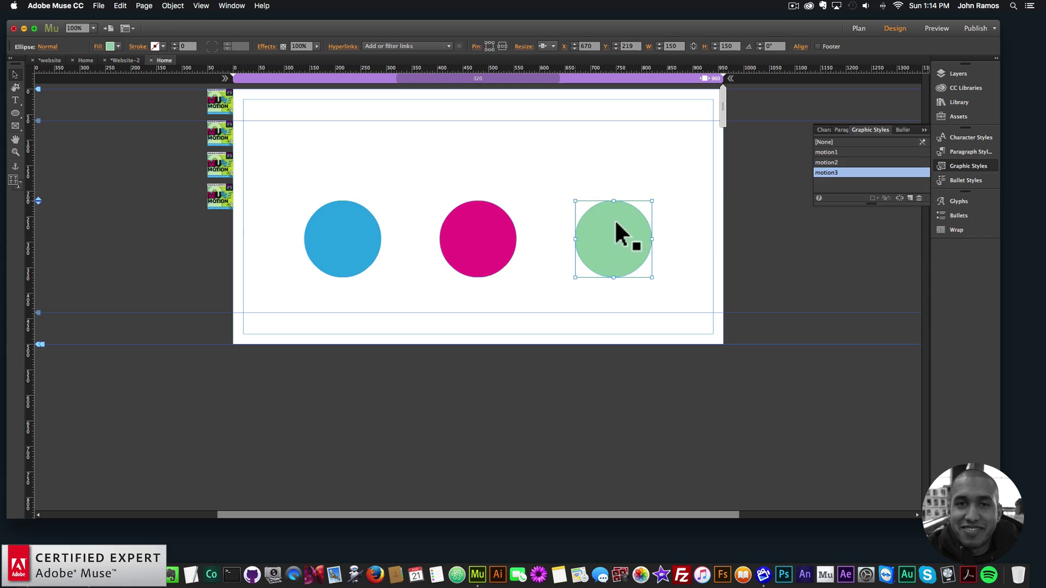
# Review the second widget's Translate Y easing, leaving it at easeIn, and close its options
pyautogui.click(224, 135)
pyautogui.click(243, 119)
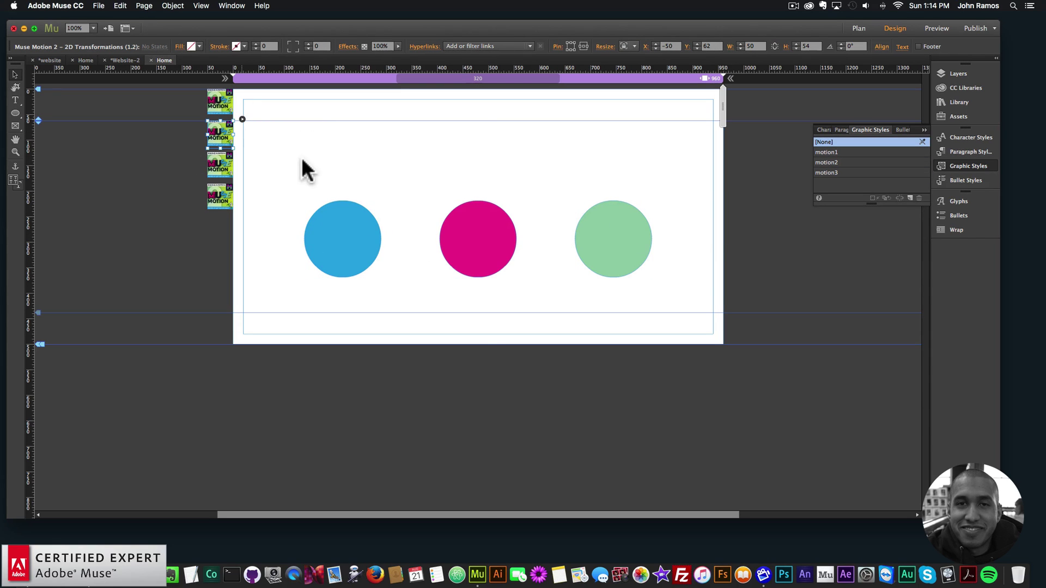
pyautogui.click(282, 455)
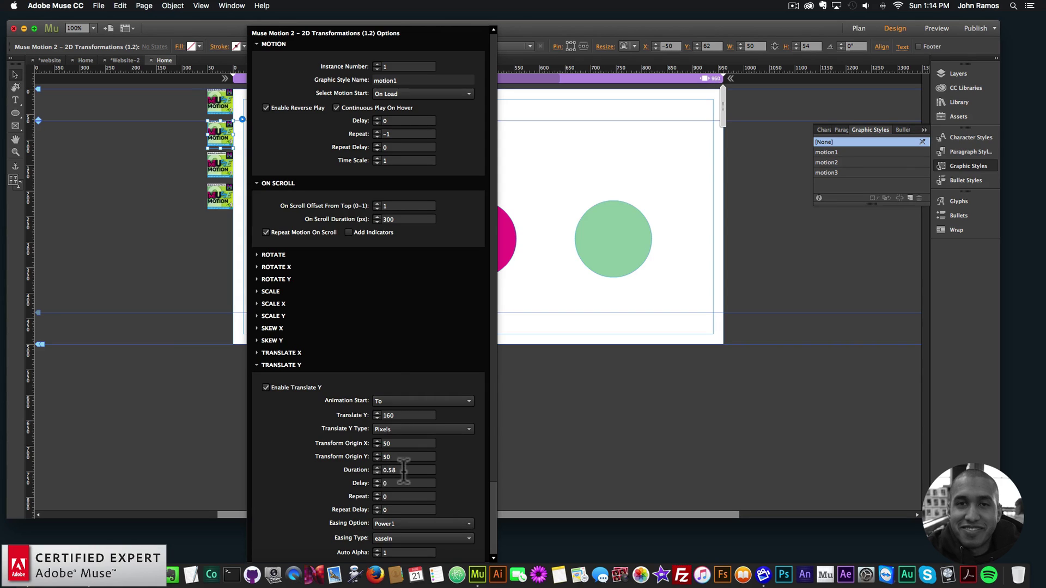
pyautogui.click(394, 537)
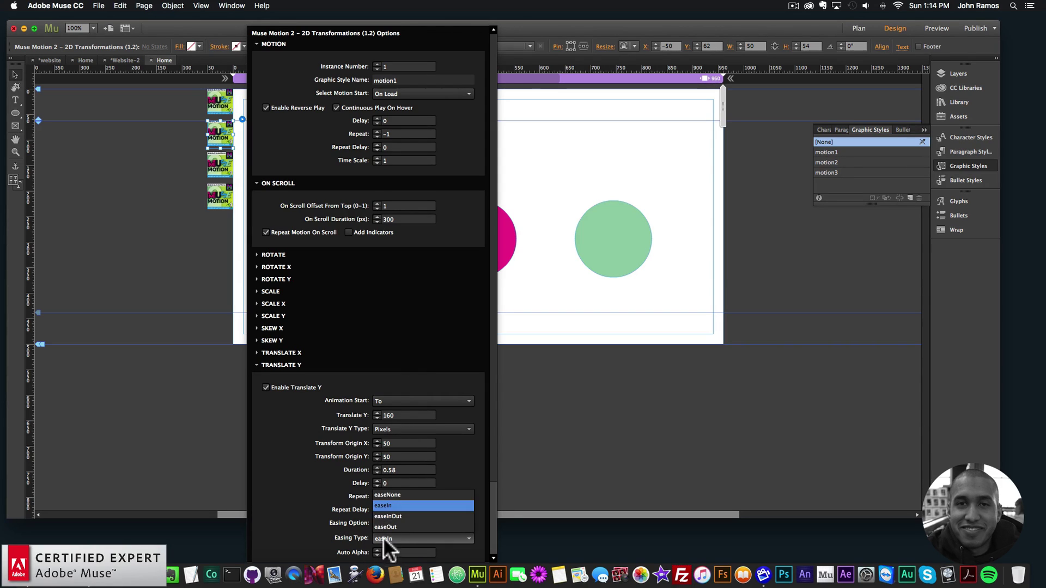
pyautogui.click(392, 504)
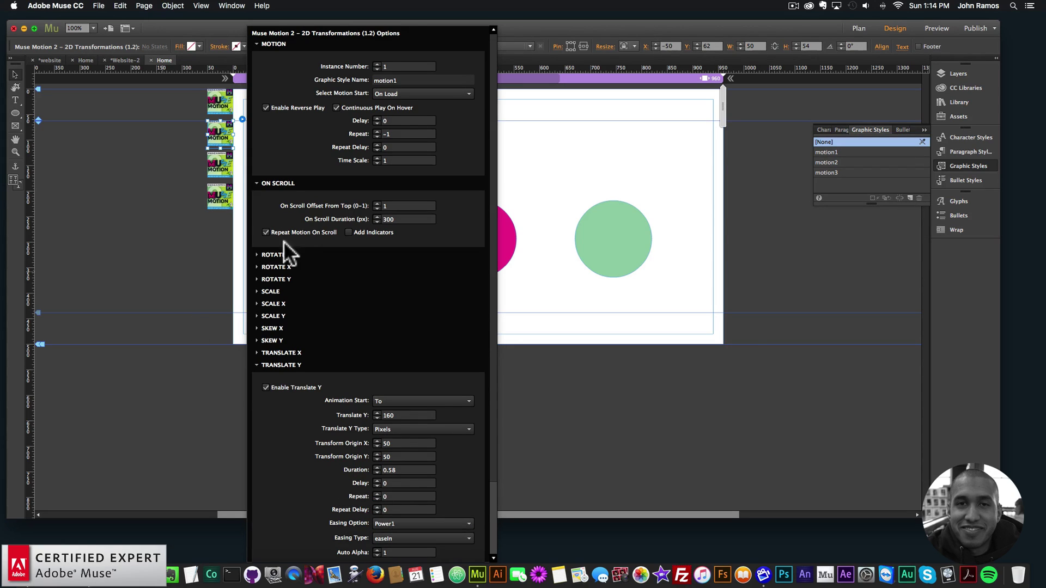
pyautogui.click(253, 238)
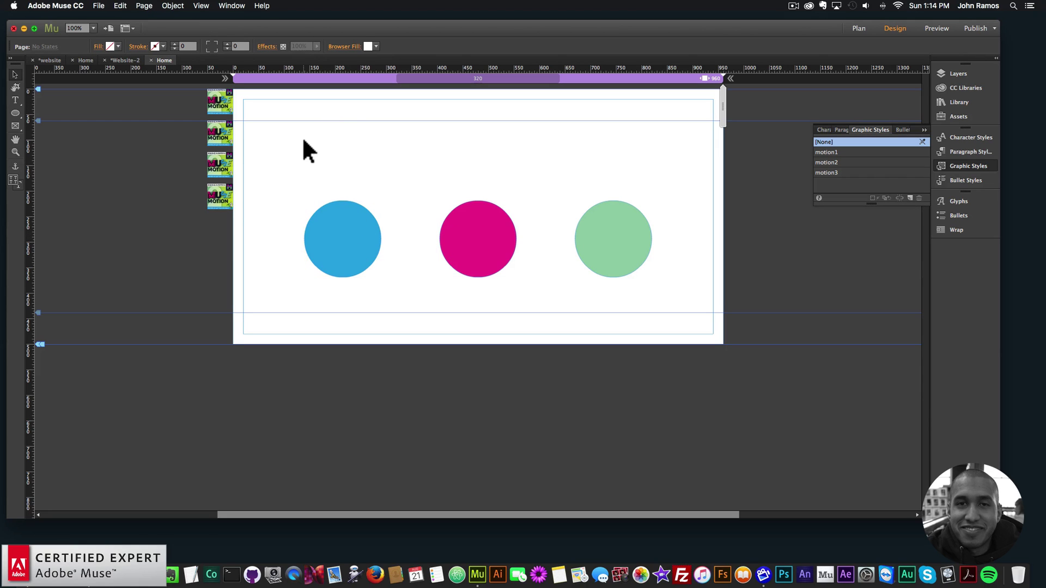
# Switch to the website2 document and preview its three-circle page in Chrome
pyautogui.click(99, 5)
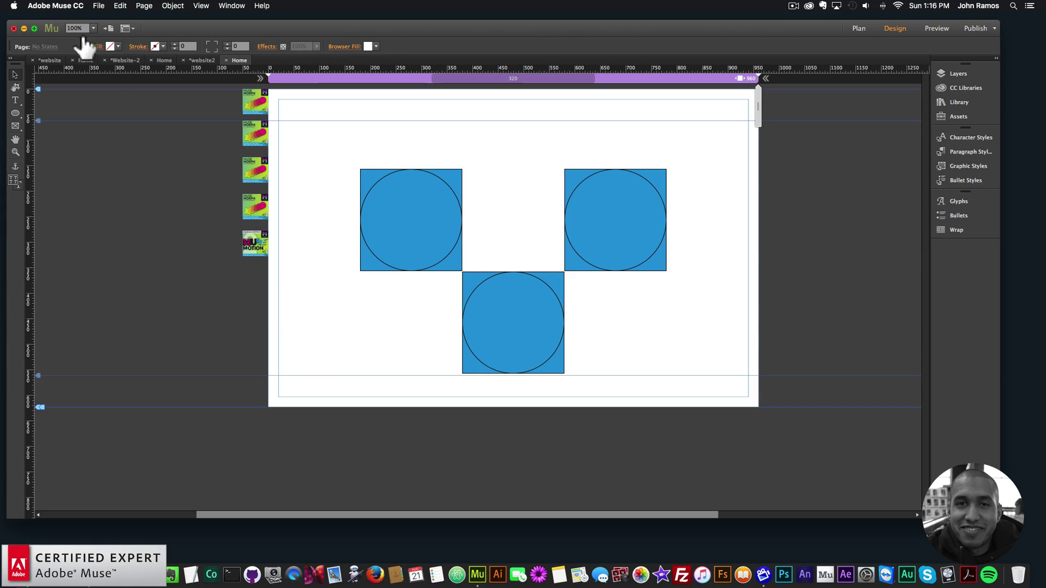
pyautogui.click(99, 6)
pyautogui.click(140, 171)
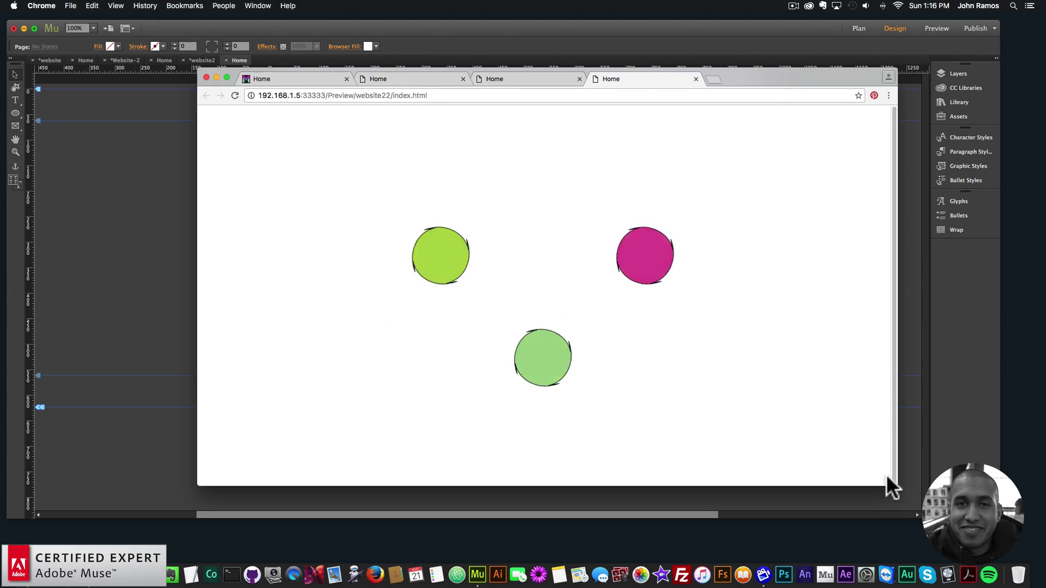
# Enlarge the Chrome window and compare the website-2 bouncing circles with the website22 spinning circles
pyautogui.moveTo(887, 477); pyautogui.dragTo(904, 502)
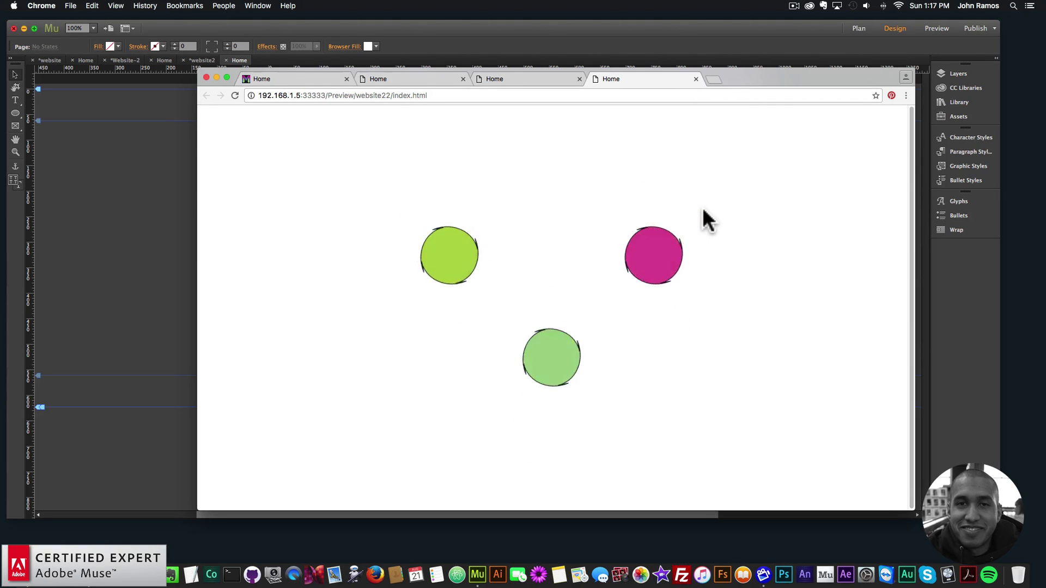
pyautogui.click(533, 79)
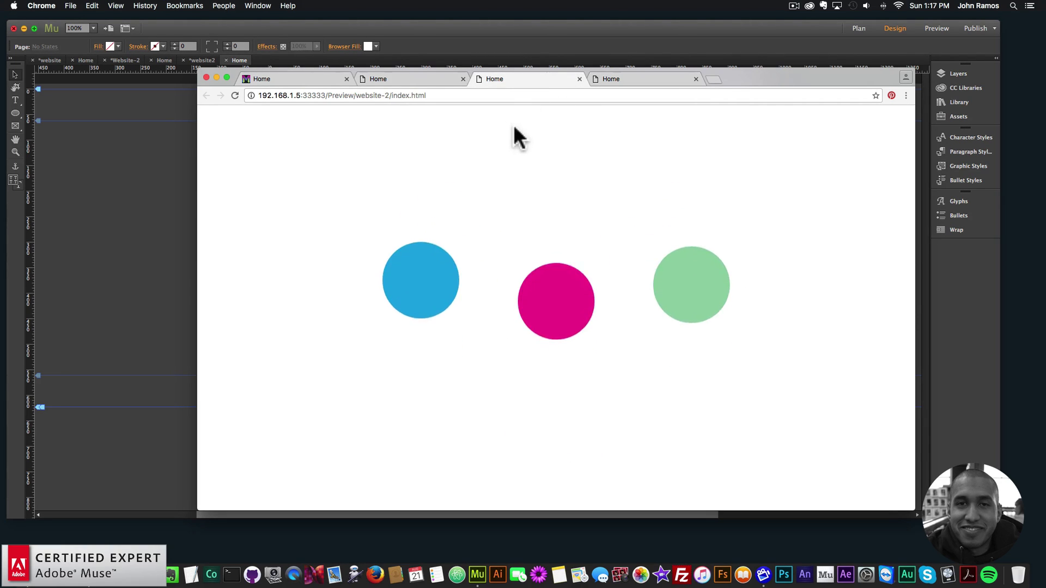
pyautogui.click(624, 77)
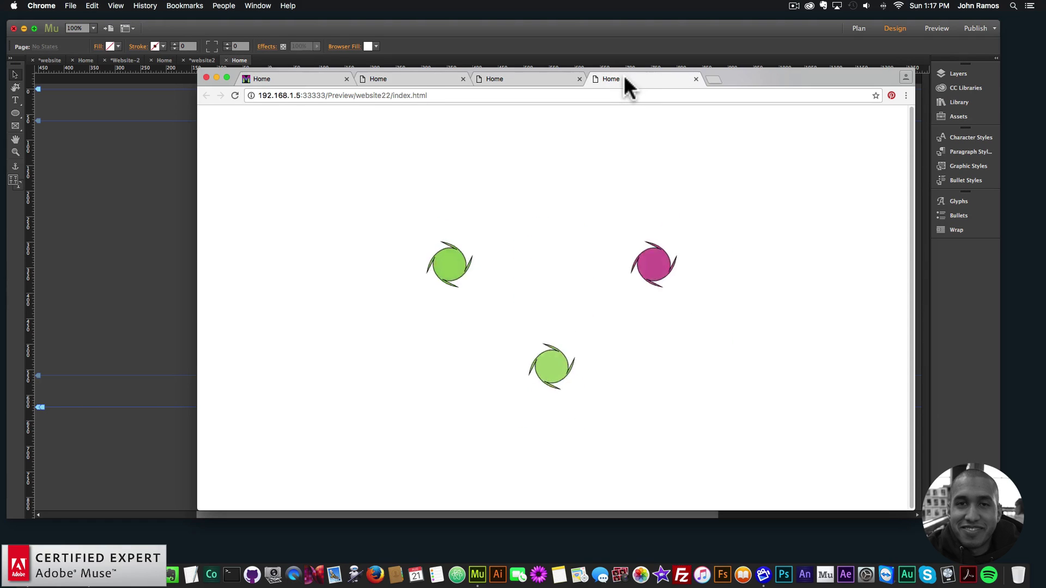